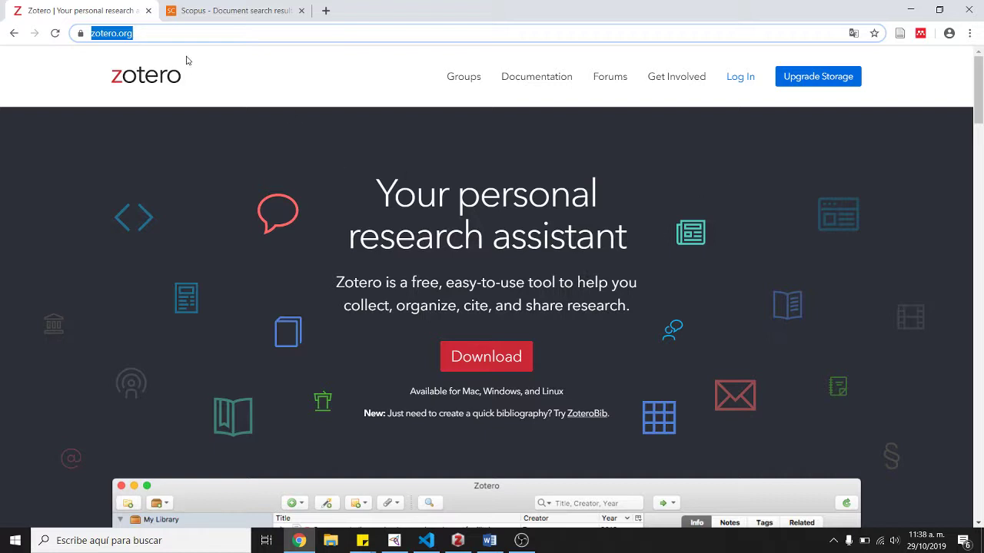
Switch to Zotero and view the installed extensions in the Add-ons Manager
{"action": "left_click", "coordinate": [153, 30]}
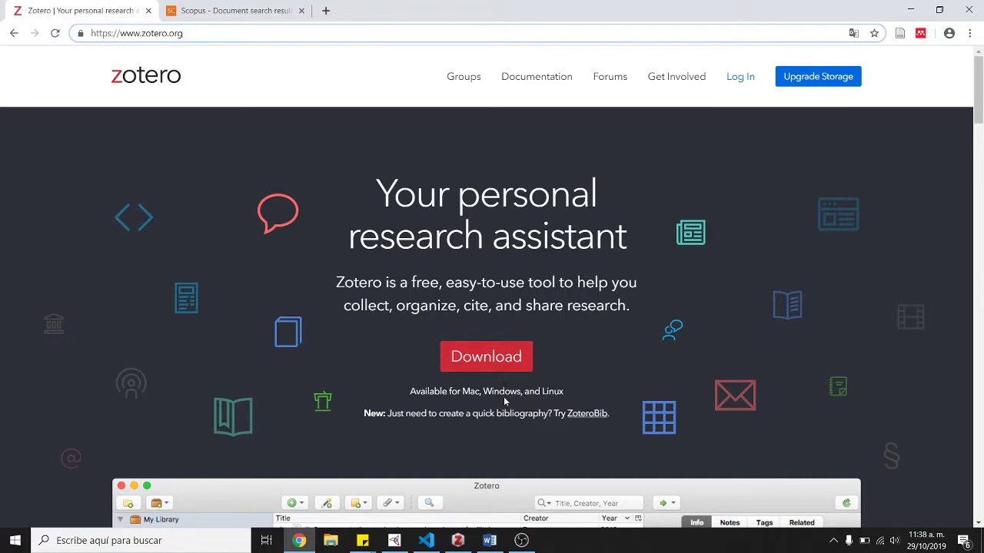
{"action": "left_click", "coordinate": [459, 543]}
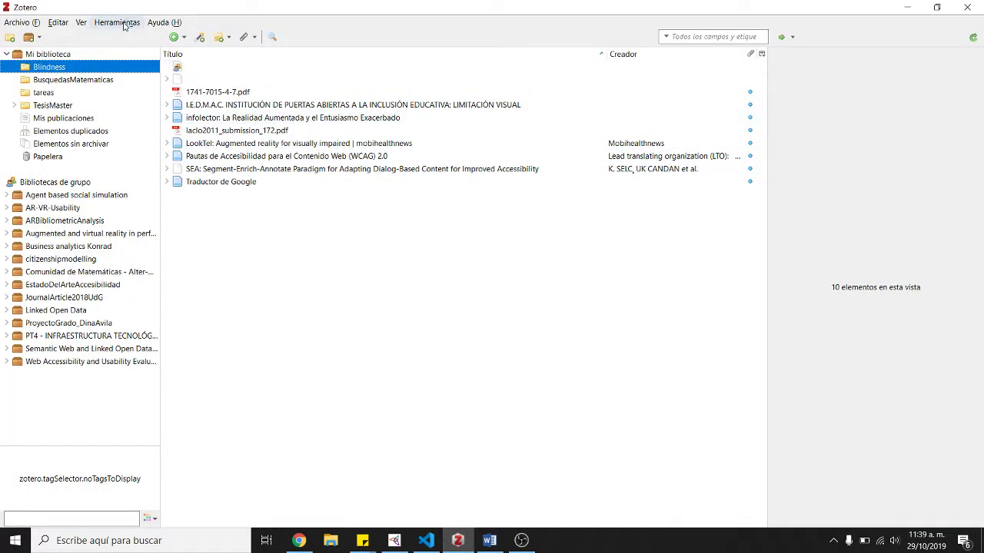
{"action": "left_click", "coordinate": [123, 26]}
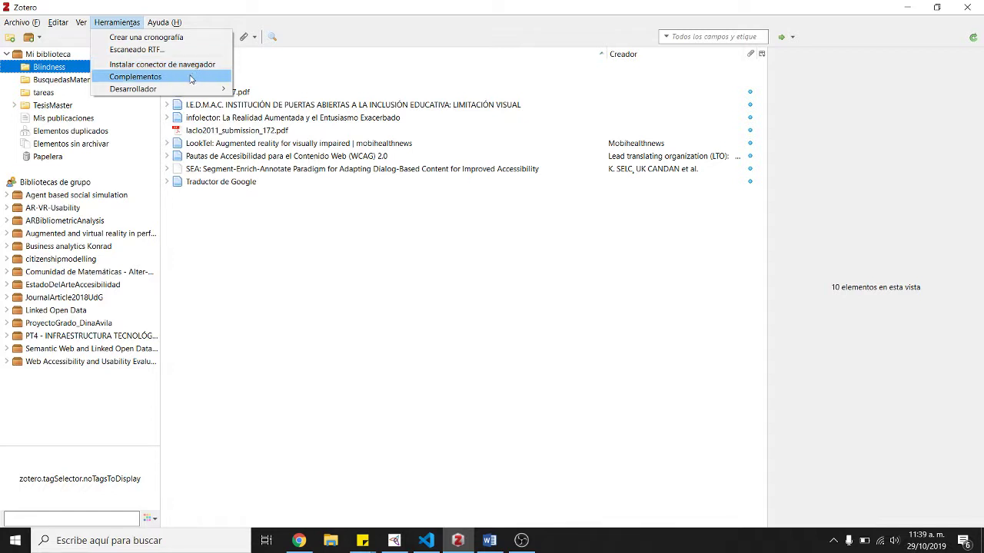
{"action": "left_click", "coordinate": [136, 77]}
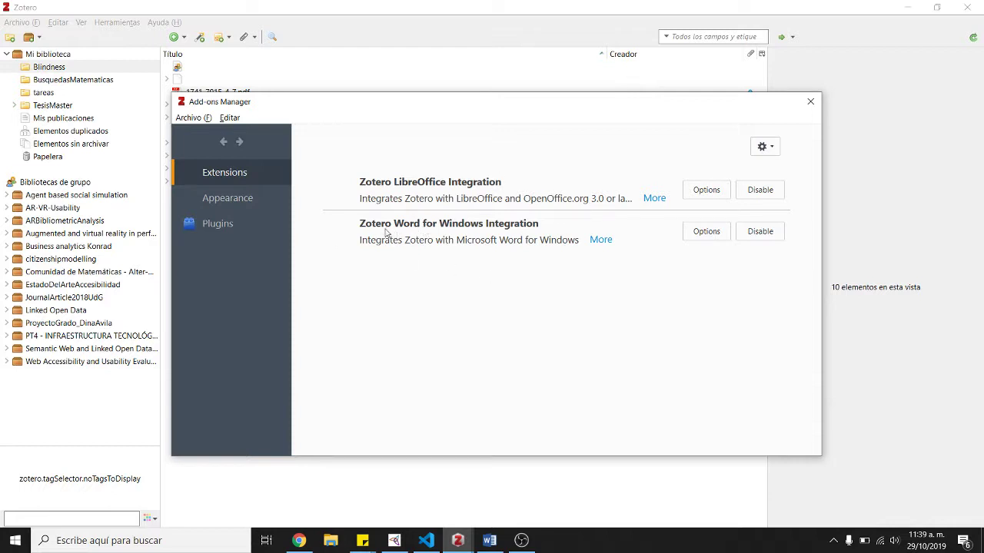
{"action": "left_click", "coordinate": [810, 102]}
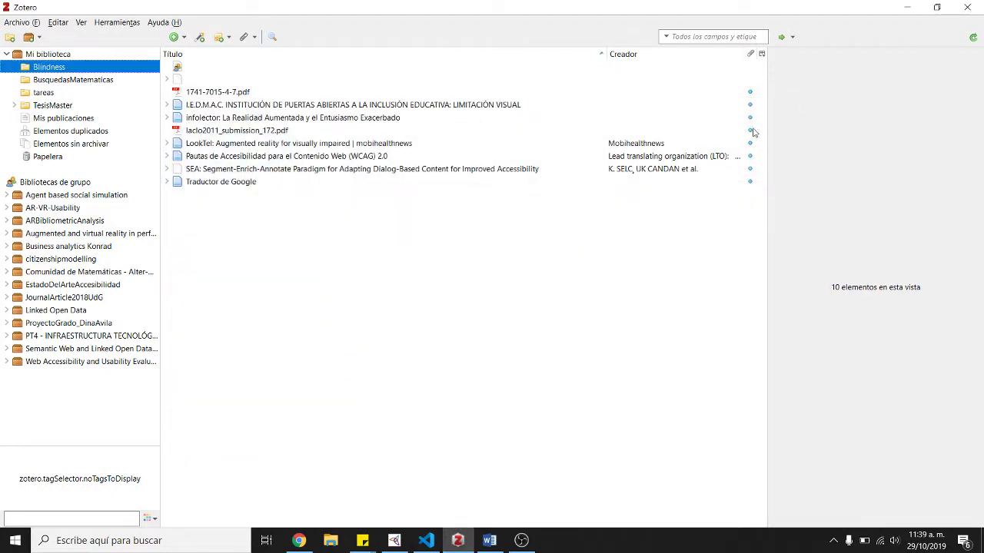
Create a new collection named Prueba under Mi biblioteca
{"action": "left_click", "coordinate": [48, 56]}
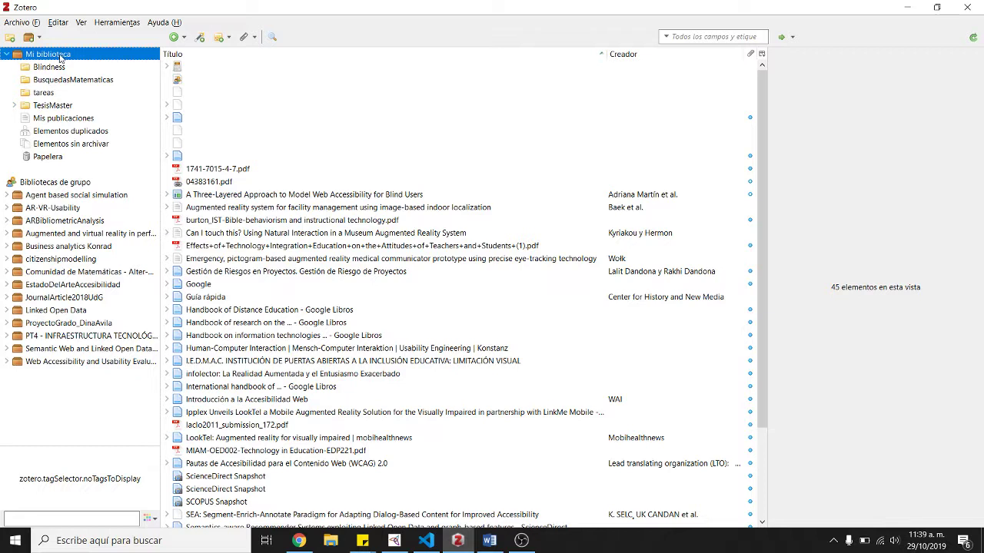
{"action": "right_click", "coordinate": [62, 58]}
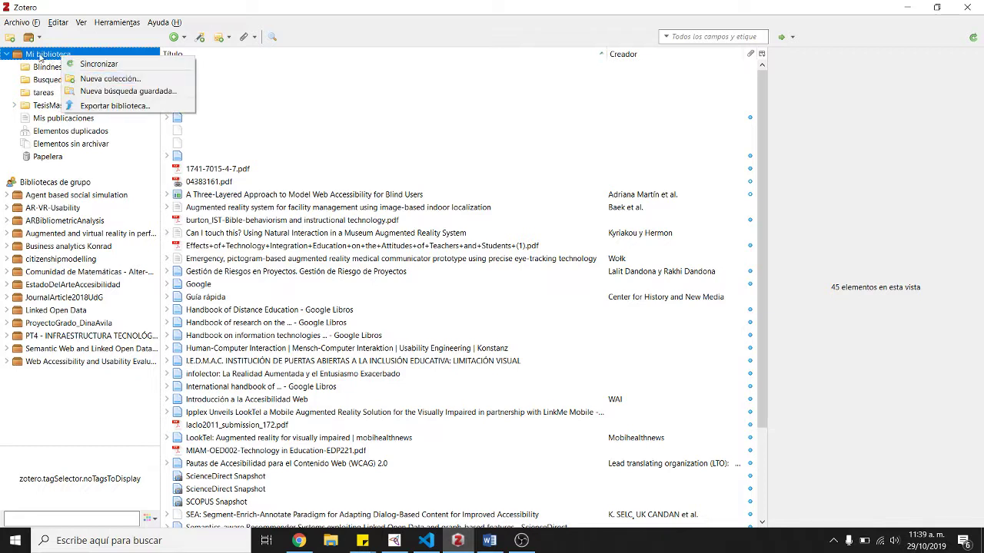
{"action": "right_click", "coordinate": [41, 56]}
{"action": "right_click", "coordinate": [41, 55]}
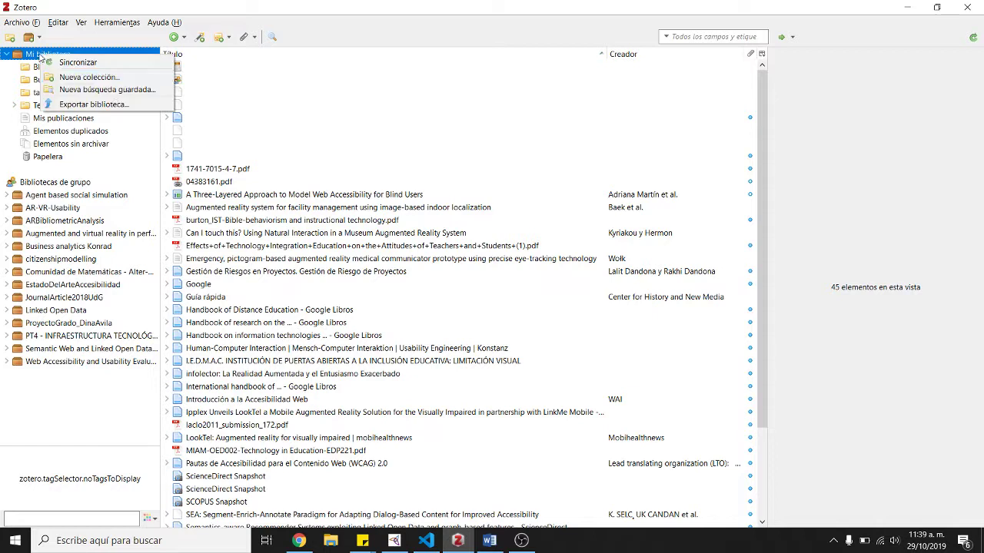
{"action": "left_click", "coordinate": [87, 78]}
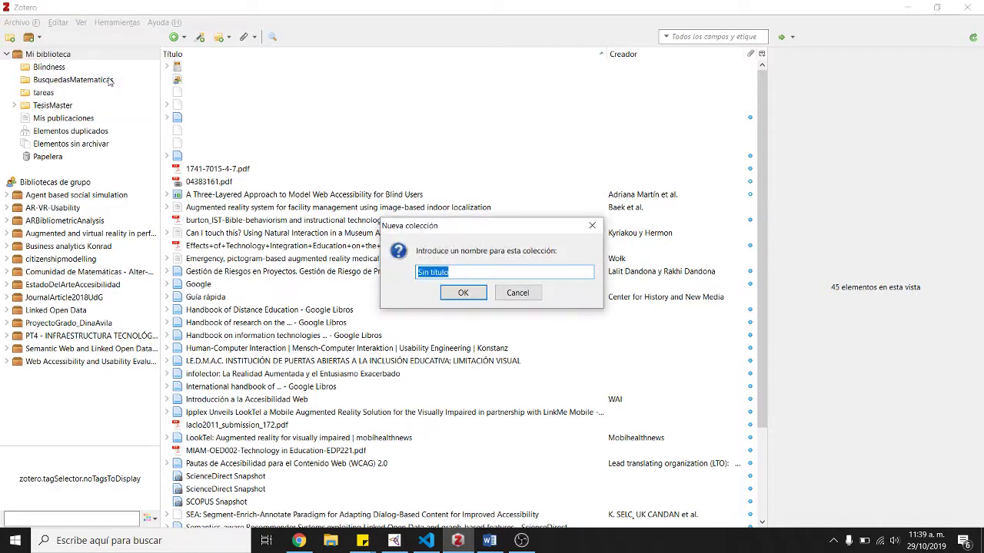
{"action": "type", "text": "Prueba"}
{"action": "left_click", "coordinate": [463, 293]}
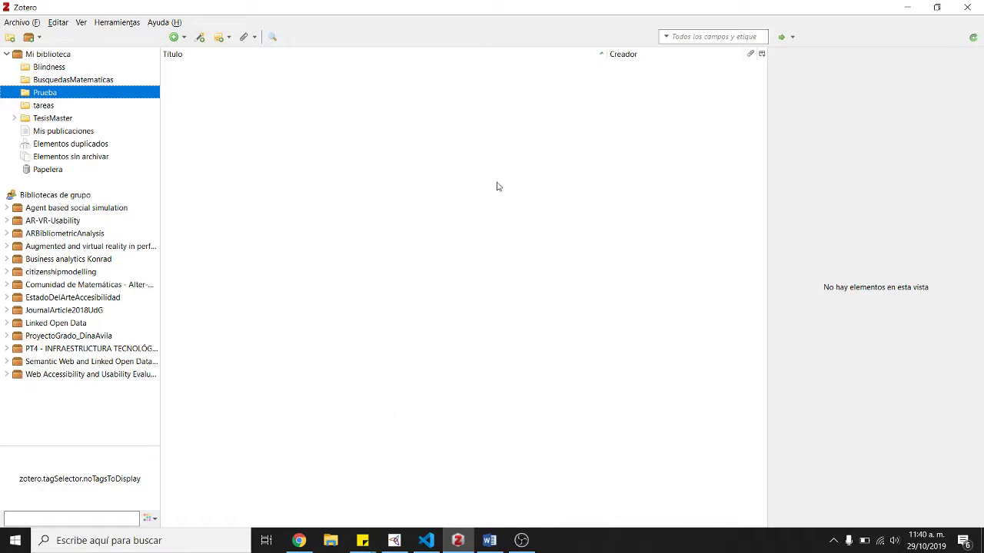
Switch to Chrome and open the first Scopus search result, "A new hybrid approach based on discrete differential evolution algorithm", in a new browser tab
{"action": "left_click", "coordinate": [299, 542]}
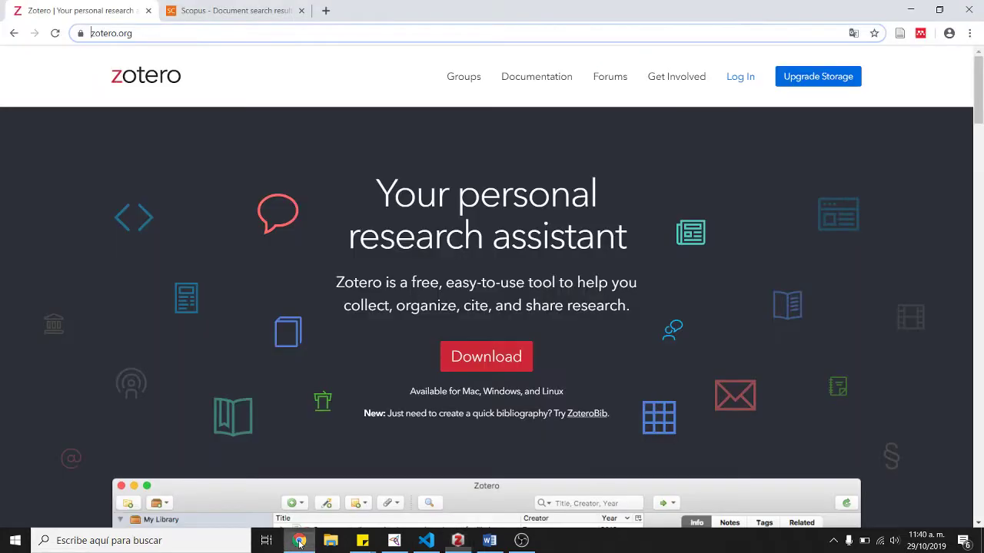
{"action": "left_click", "coordinate": [245, 14]}
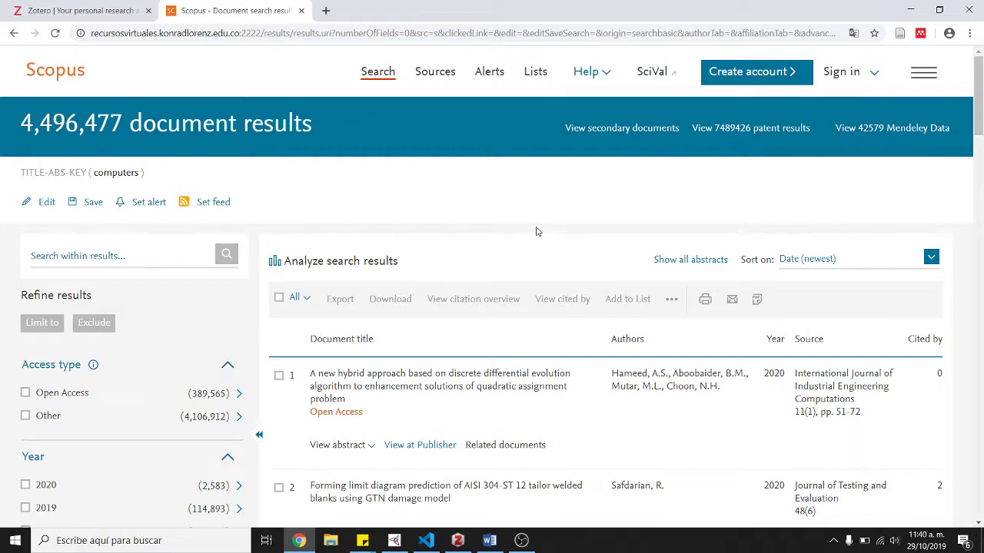
{"action": "scroll", "coordinate": [538, 232], "scroll_direction": "down", "scroll_amount": 2}
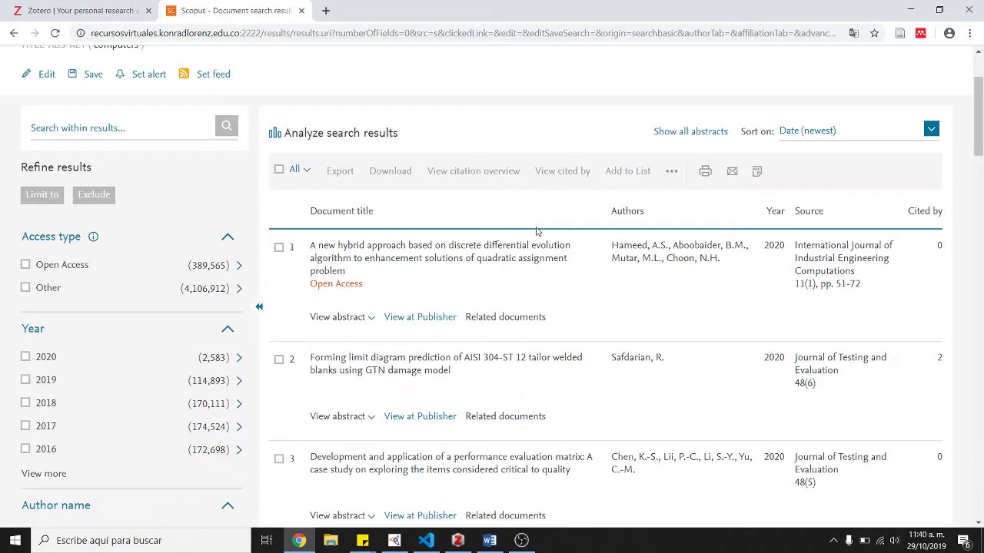
{"action": "right_click", "coordinate": [376, 250]}
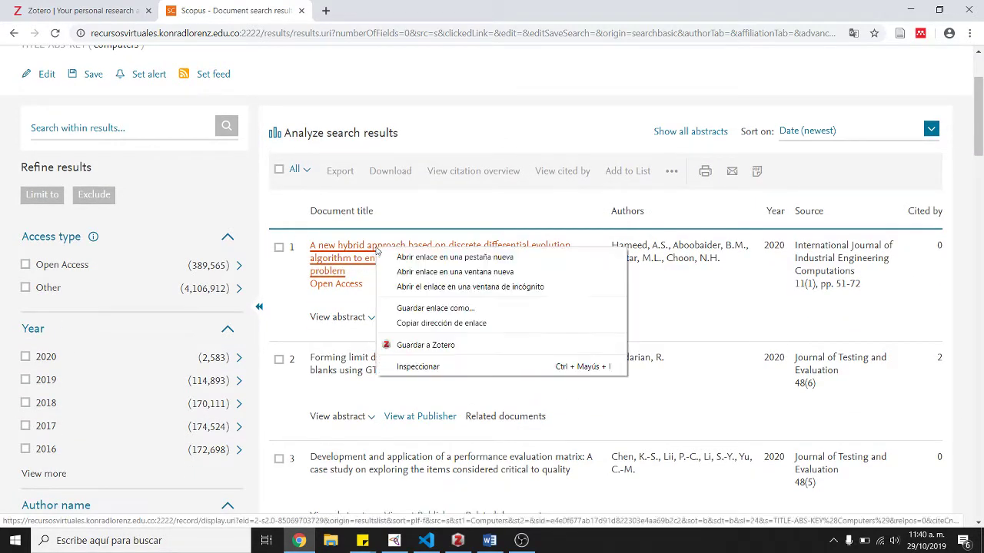
{"action": "left_click", "coordinate": [455, 258]}
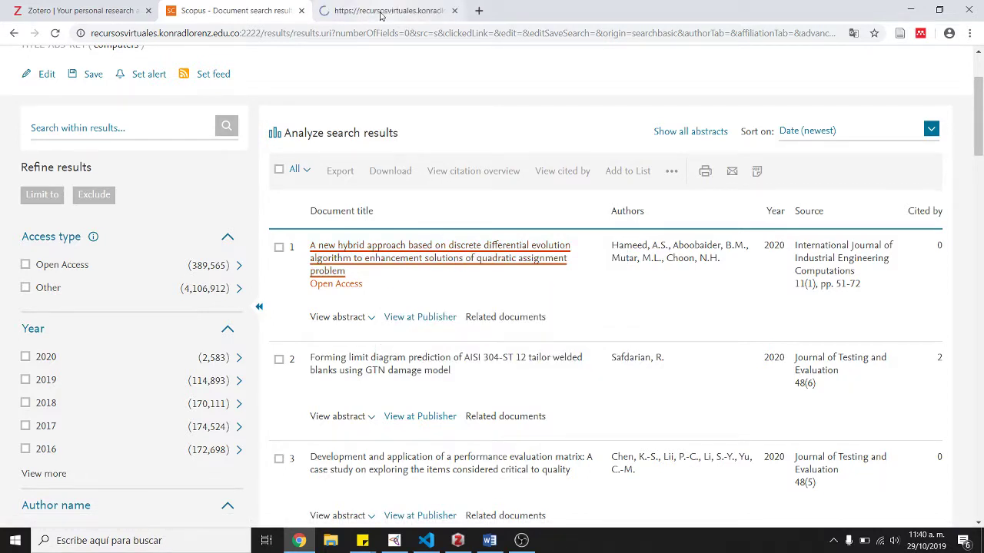
{"action": "left_click", "coordinate": [380, 12]}
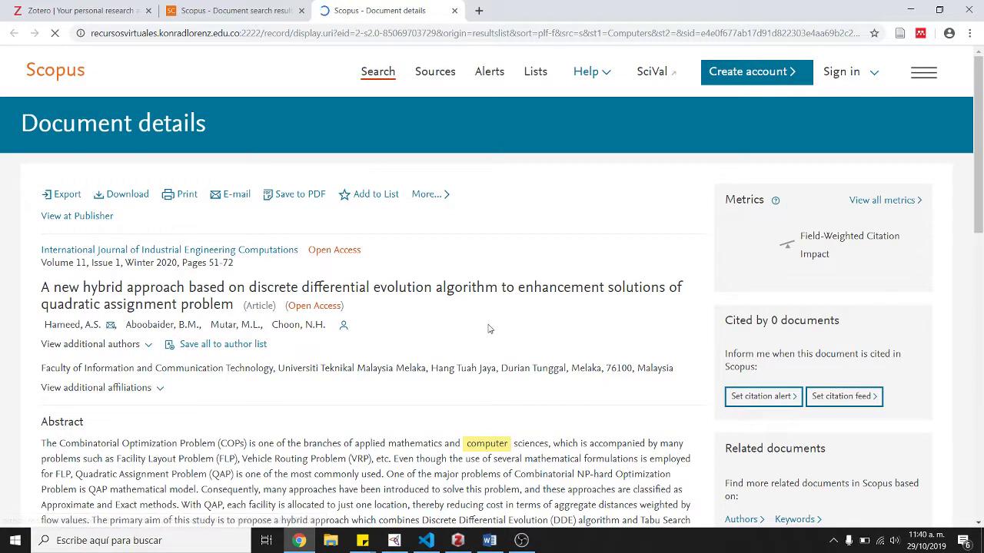
{"action": "scroll", "coordinate": [487, 329], "scroll_direction": "down", "scroll_amount": 1}
{"action": "scroll", "coordinate": [487, 329], "scroll_direction": "up", "scroll_amount": 1}
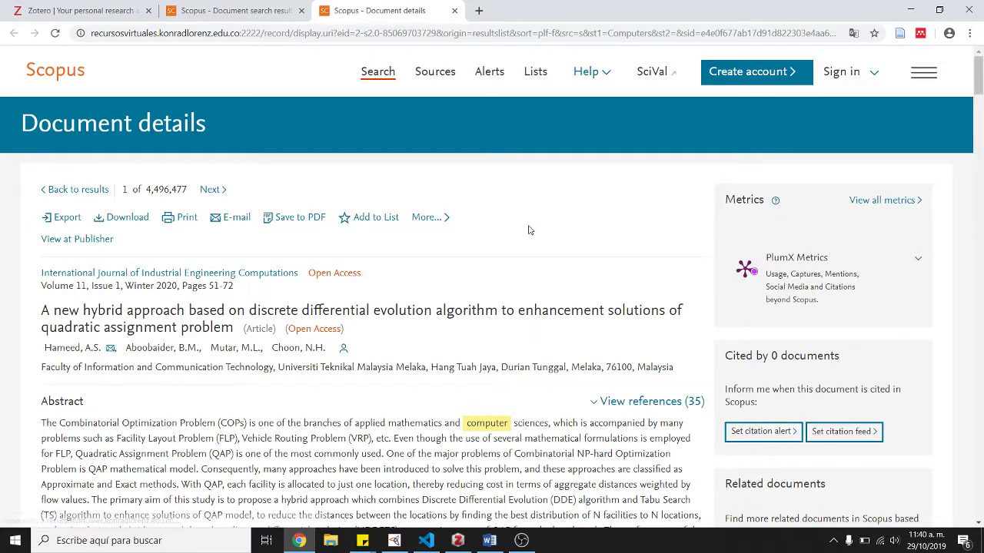
Save the article page to the Prueba collection with the Zotero connector and check the saved item in Zotero
{"action": "left_click", "coordinate": [900, 34]}
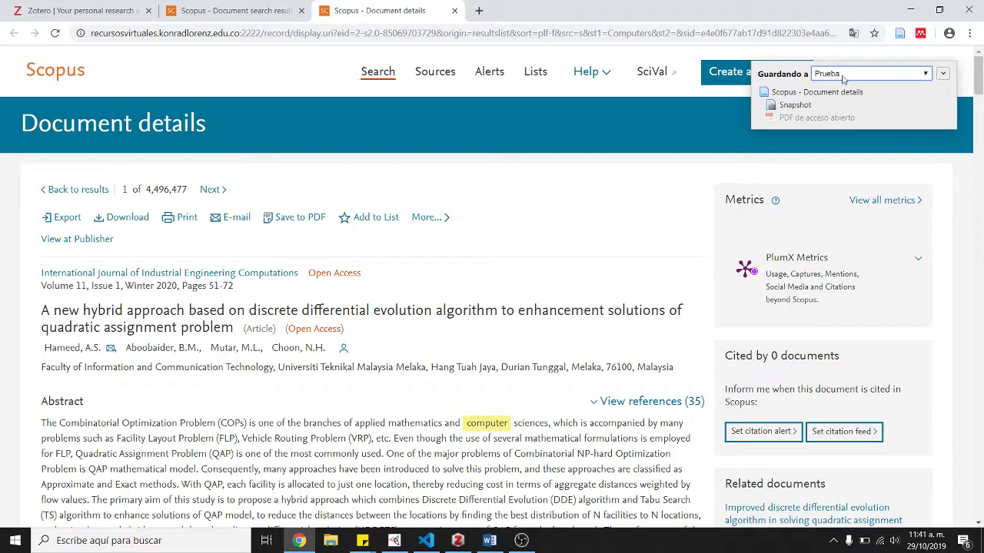
{"action": "left_click", "coordinate": [947, 78]}
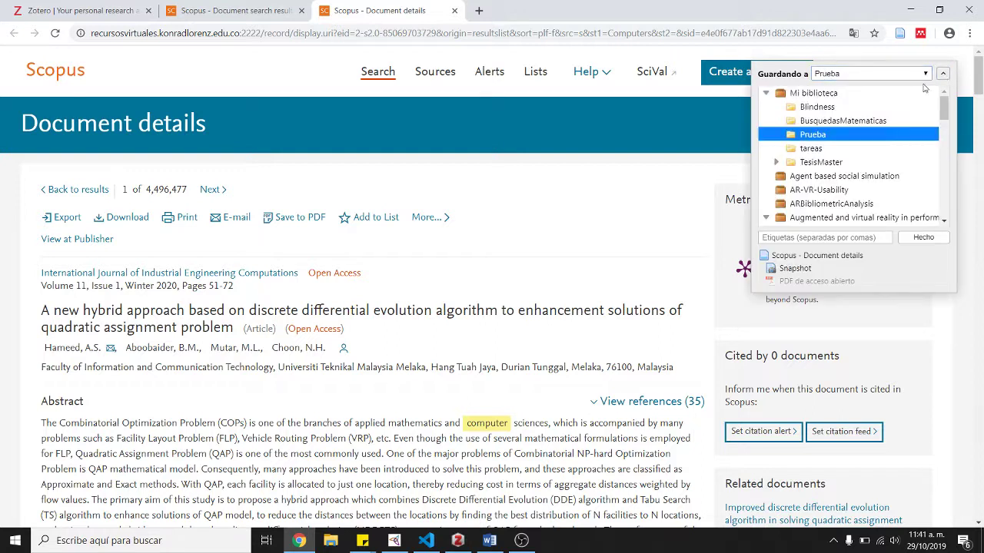
{"action": "left_click", "coordinate": [926, 241]}
{"action": "left_click", "coordinate": [899, 33]}
{"action": "left_click", "coordinate": [943, 73]}
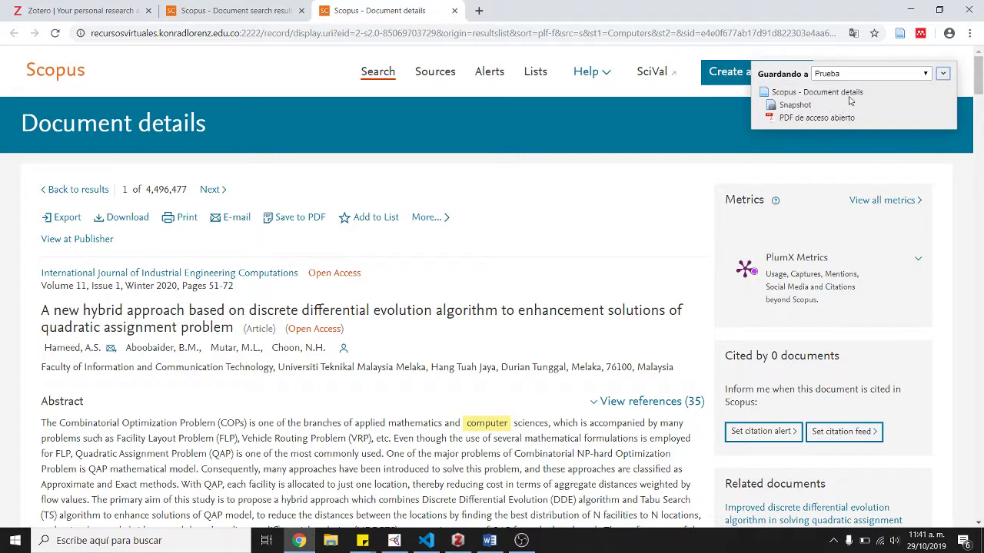
{"action": "left_click", "coordinate": [942, 74]}
{"action": "left_click", "coordinate": [924, 237]}
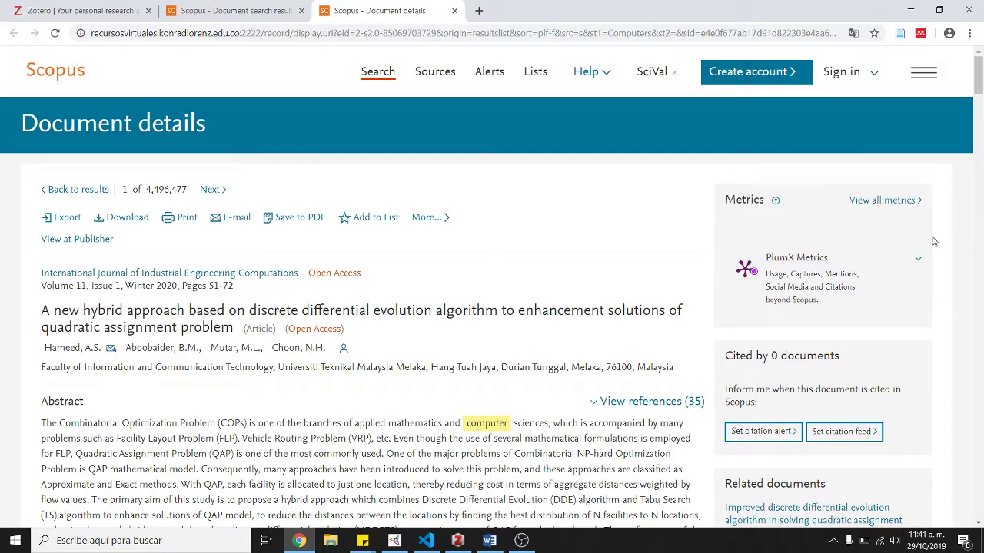
{"action": "left_click", "coordinate": [457, 540]}
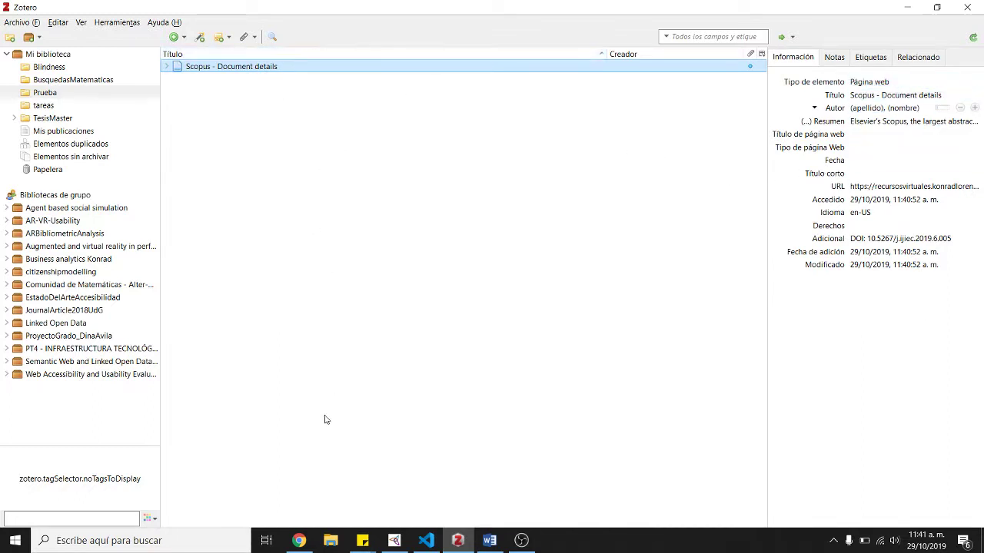
Return to the Scopus search results in Chrome and select documents 1, 3, 4, 6, 8 and 9
{"action": "left_click", "coordinate": [299, 542]}
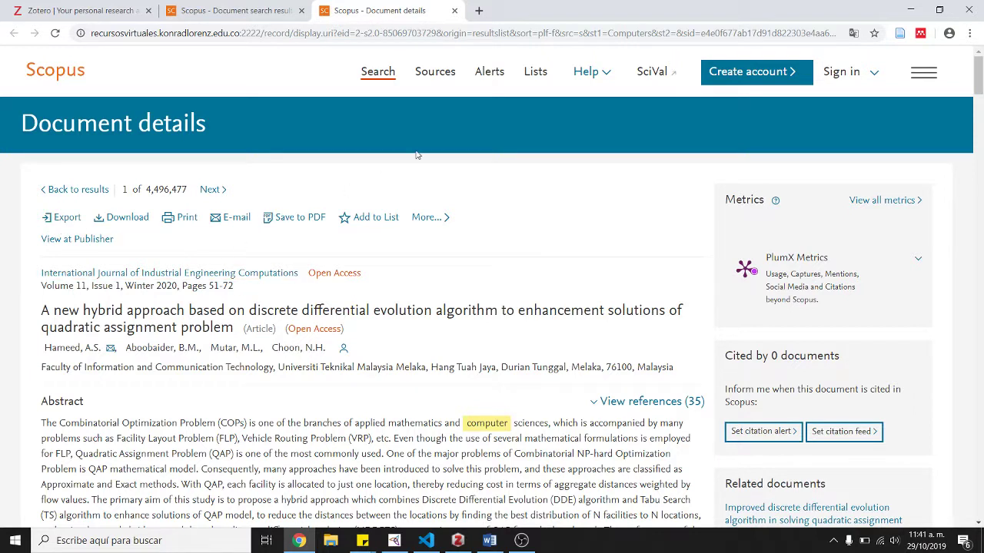
{"action": "left_click", "coordinate": [230, 13]}
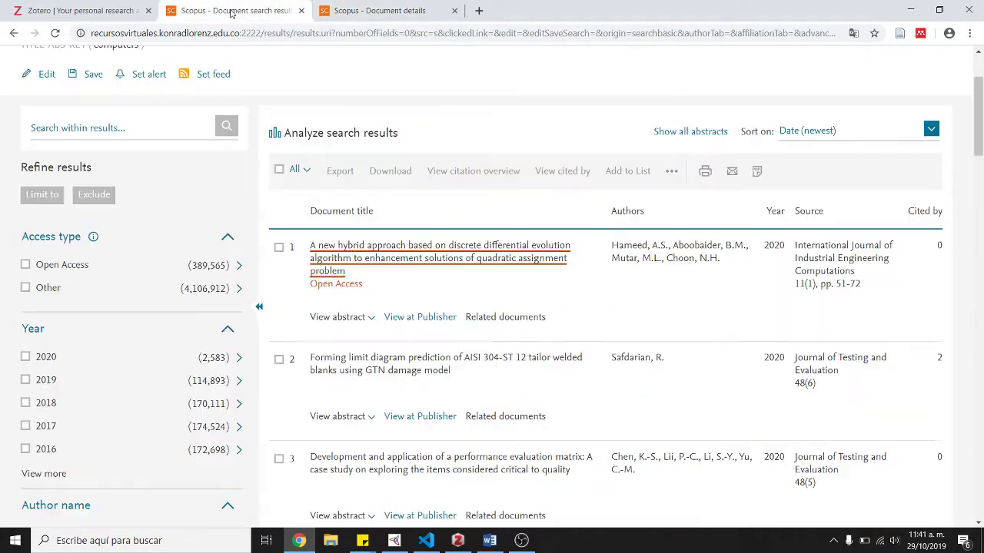
{"action": "scroll", "coordinate": [296, 256], "scroll_direction": "down", "scroll_amount": 1}
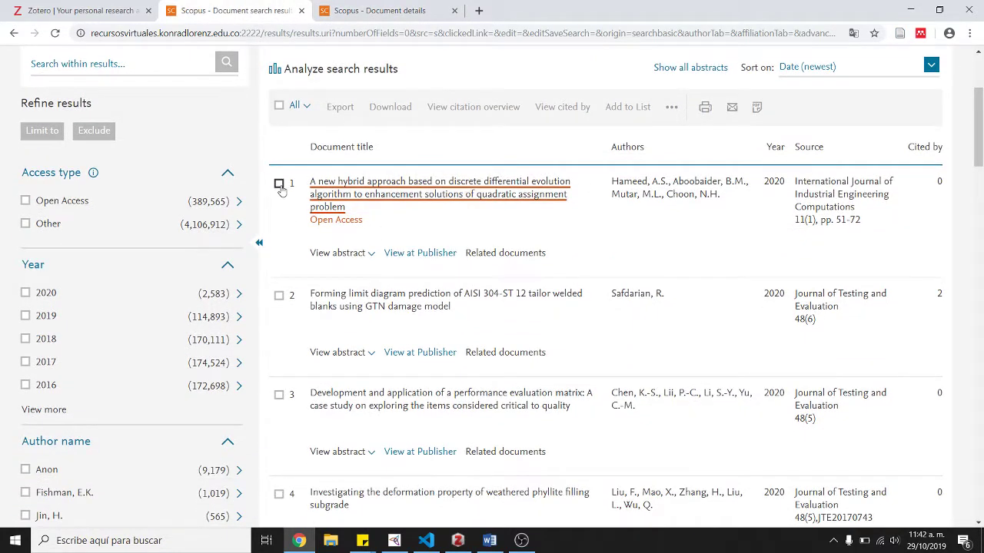
{"action": "scroll", "coordinate": [281, 203], "scroll_direction": "down", "scroll_amount": 3}
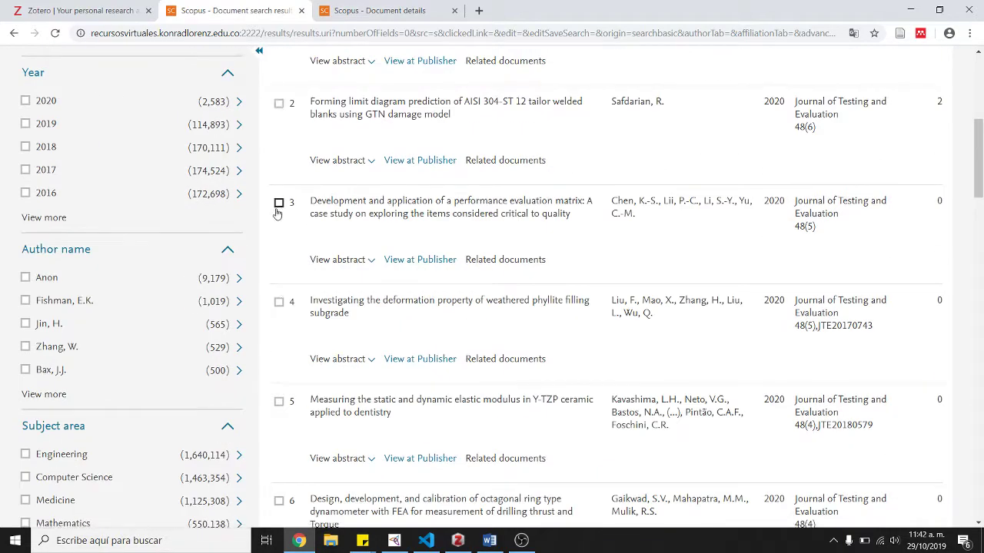
{"action": "left_click", "coordinate": [279, 203]}
{"action": "left_click", "coordinate": [279, 302]}
{"action": "scroll", "coordinate": [279, 302], "scroll_direction": "down", "scroll_amount": 3}
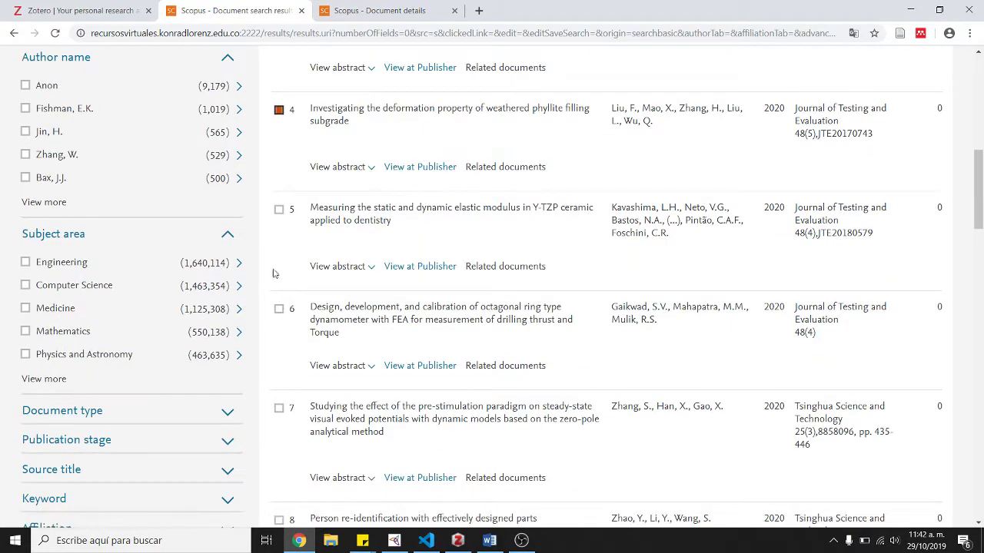
{"action": "left_click", "coordinate": [279, 310]}
{"action": "scroll", "coordinate": [279, 310], "scroll_direction": "down", "scroll_amount": 5}
{"action": "left_click", "coordinate": [279, 200]}
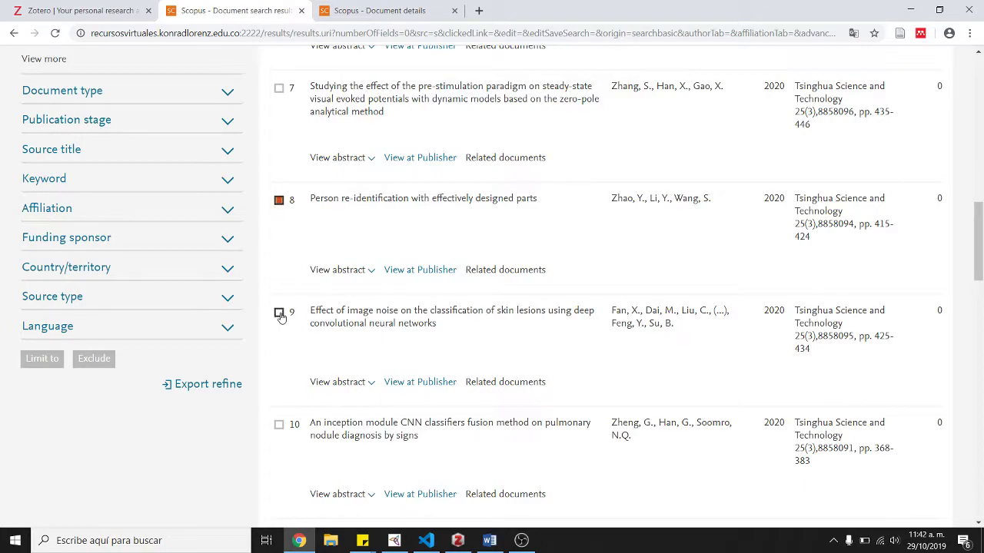
{"action": "left_click", "coordinate": [279, 313]}
{"action": "scroll", "coordinate": [437, 275], "scroll_direction": "up", "scroll_amount": 12}
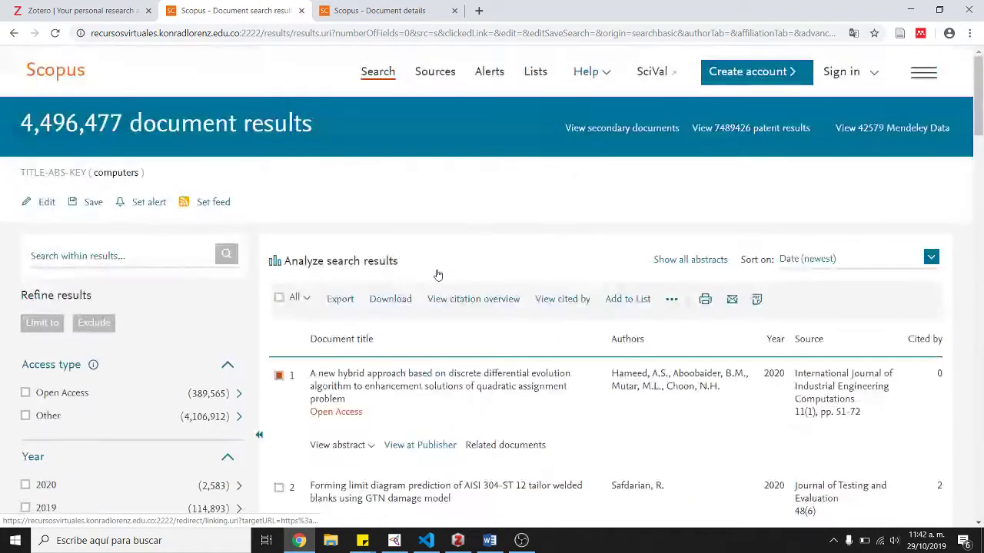
Export the selected documents in BibTeX format, adding all bibliographical information, abstract and keywords, and the included references
{"action": "left_click", "coordinate": [342, 303]}
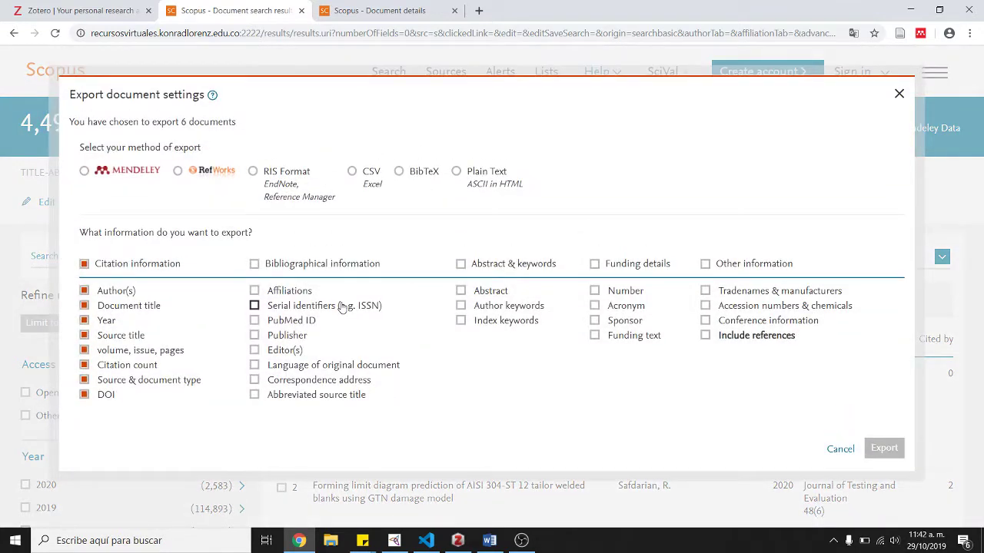
{"action": "left_click", "coordinate": [254, 264]}
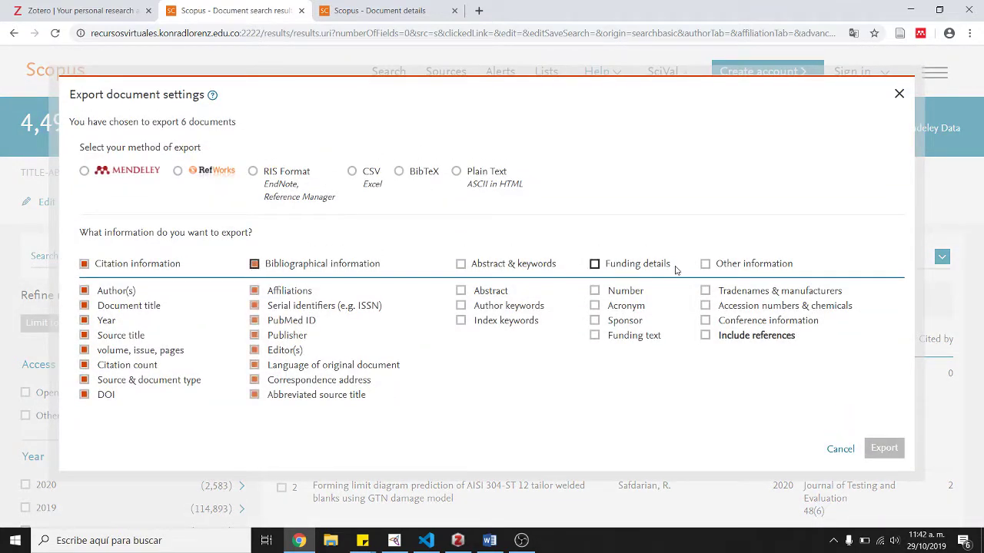
{"action": "left_click", "coordinate": [706, 336]}
{"action": "left_click", "coordinate": [485, 275]}
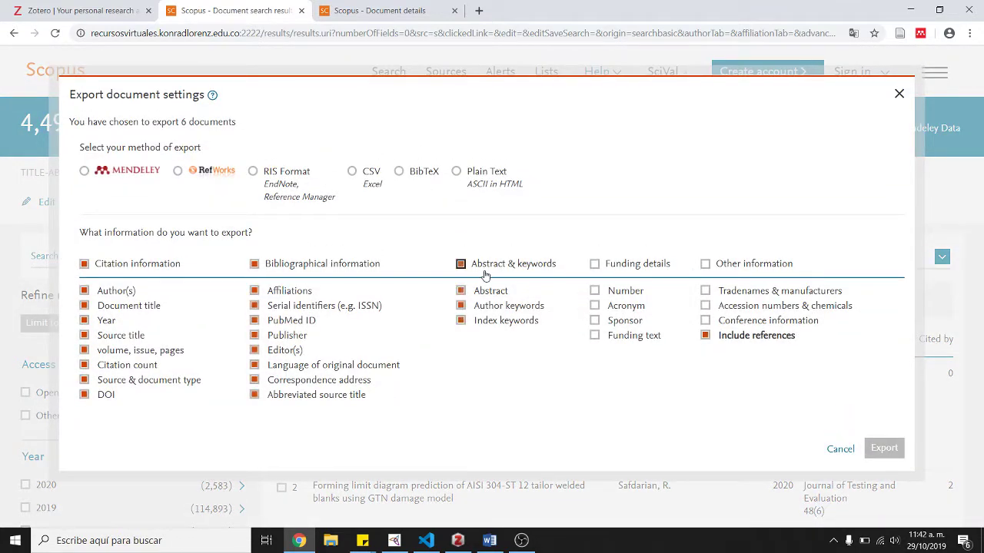
{"action": "left_click", "coordinate": [400, 171]}
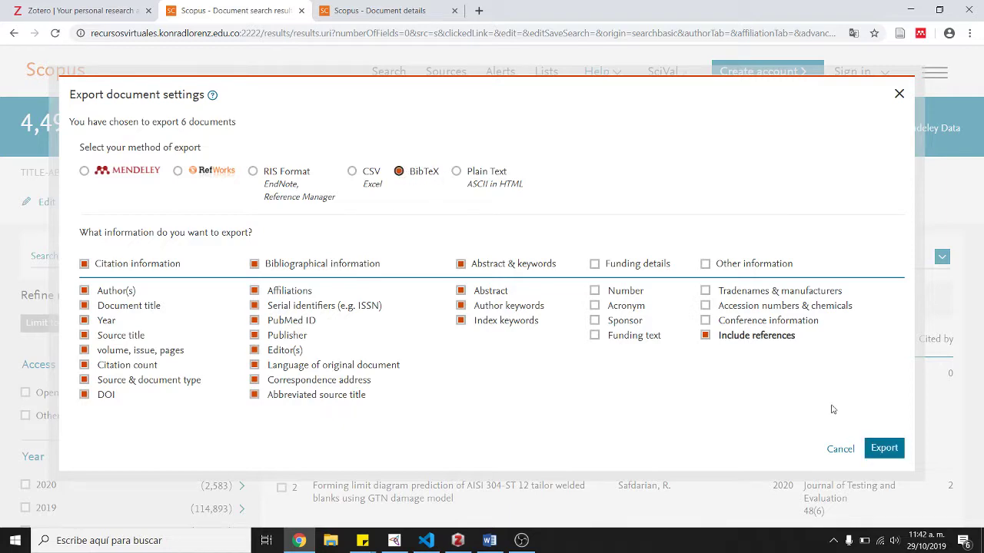
{"action": "left_click", "coordinate": [884, 448]}
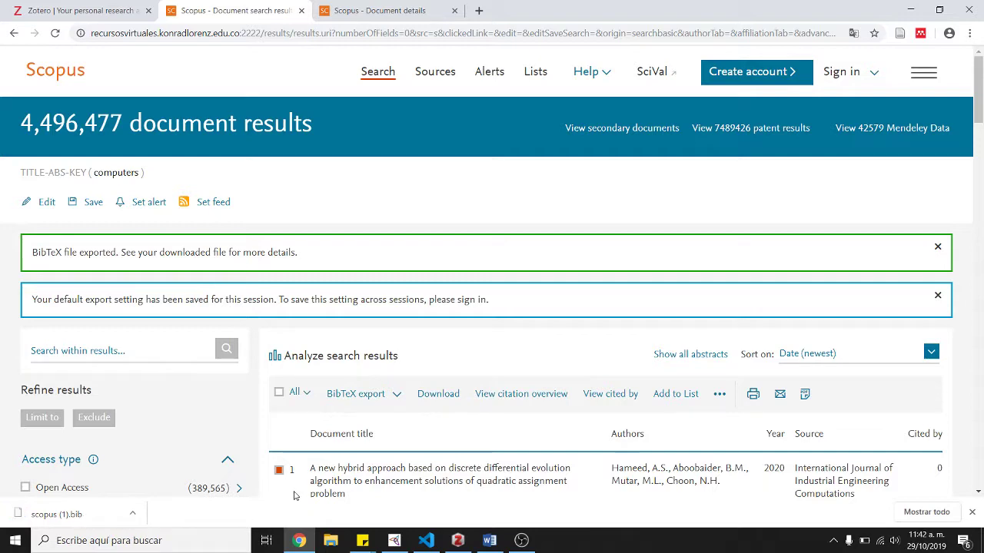
Import the downloaded scopus (1).bib into Zotero's Prueba collection without creating a new collection, and view the first imported article's details
{"action": "left_click", "coordinate": [77, 518]}
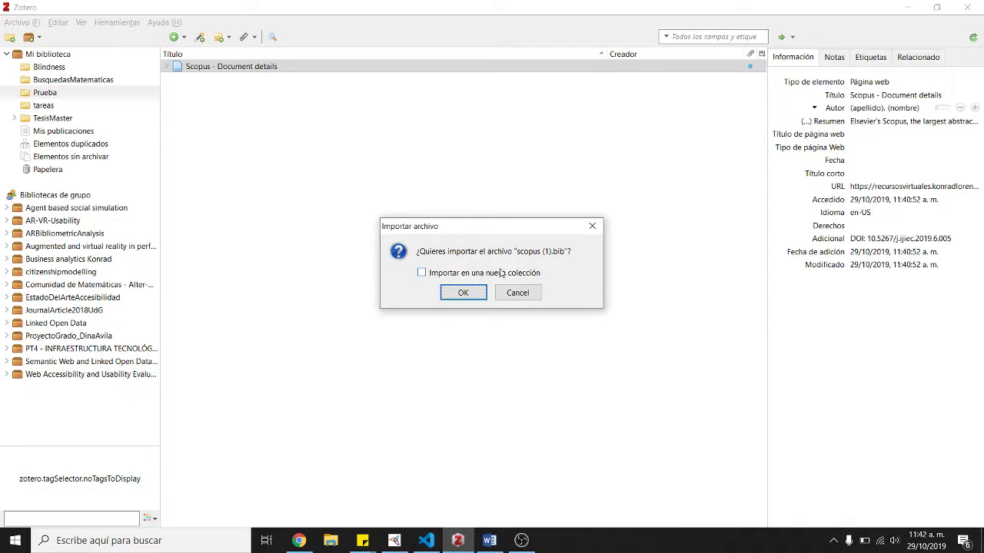
{"action": "left_click", "coordinate": [464, 292]}
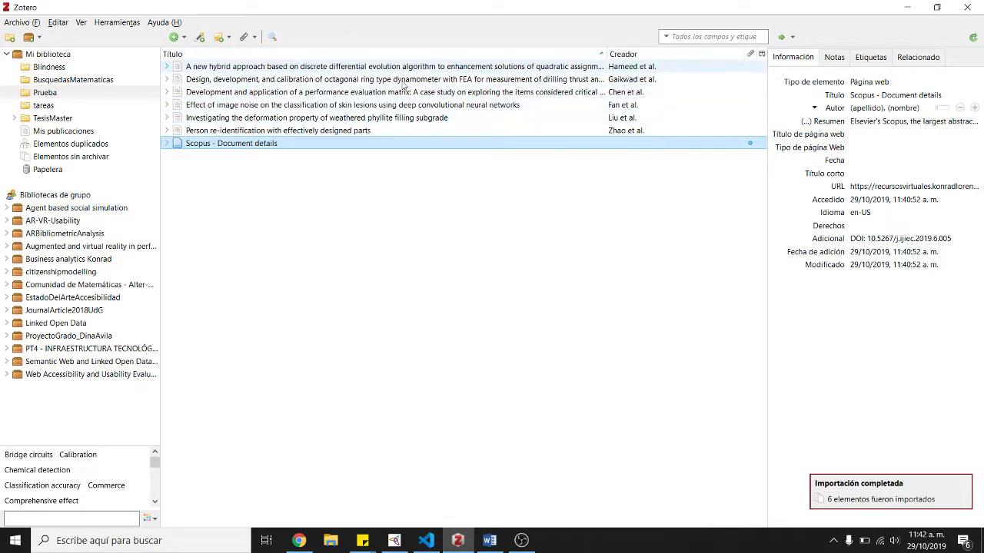
{"action": "left_click", "coordinate": [516, 68]}
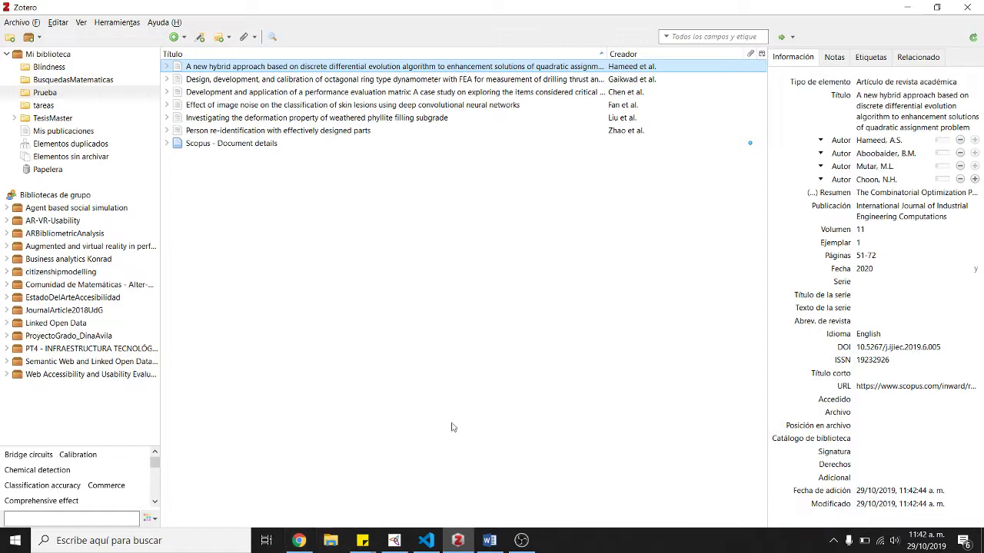
Switch to Word and write the line "Como agregar una cita" in the blank document
{"action": "left_click", "coordinate": [489, 540]}
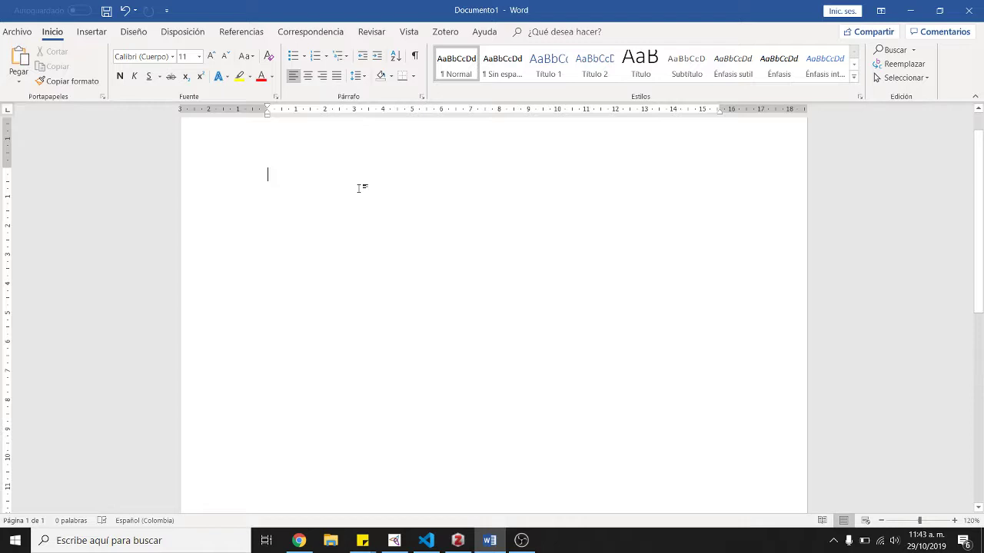
{"action": "type", "text": "Como "}
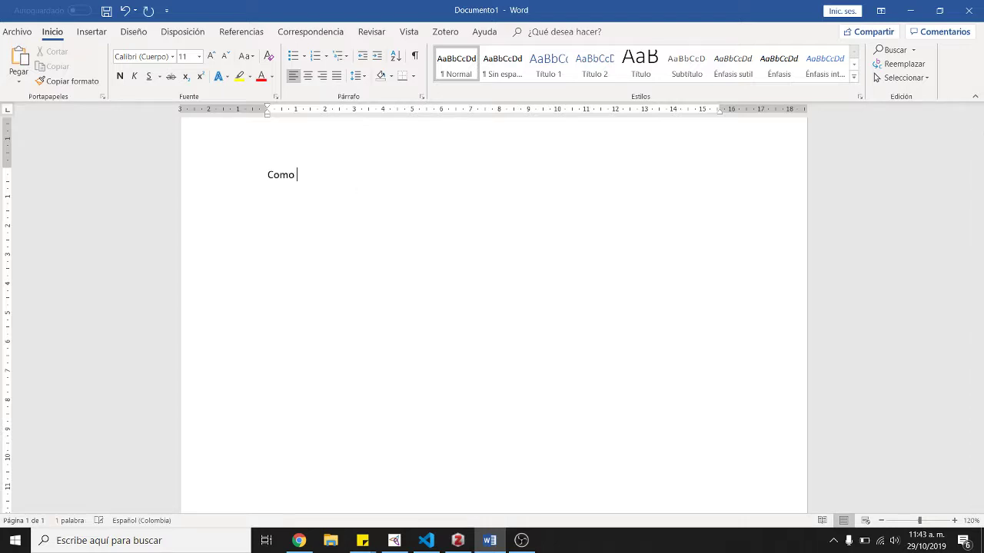
{"action": "type", "text": "agregar una "}
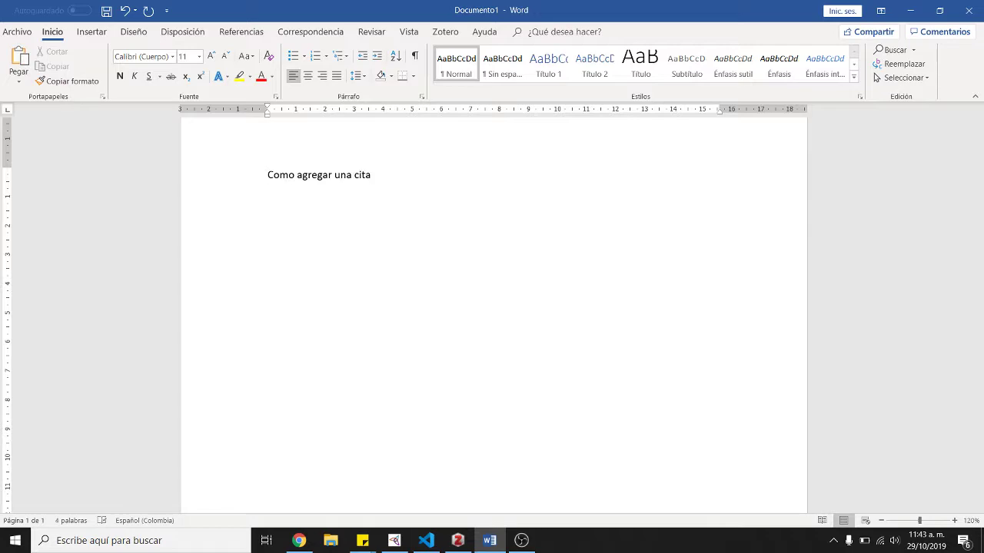
{"action": "type", "text": "cita"}
{"action": "key", "text": "Return"}
Select the article "Development and application of a performance evaluation matrix" in Zotero, and return to Word to write "Según" on the second line
{"action": "left_click", "coordinate": [458, 541]}
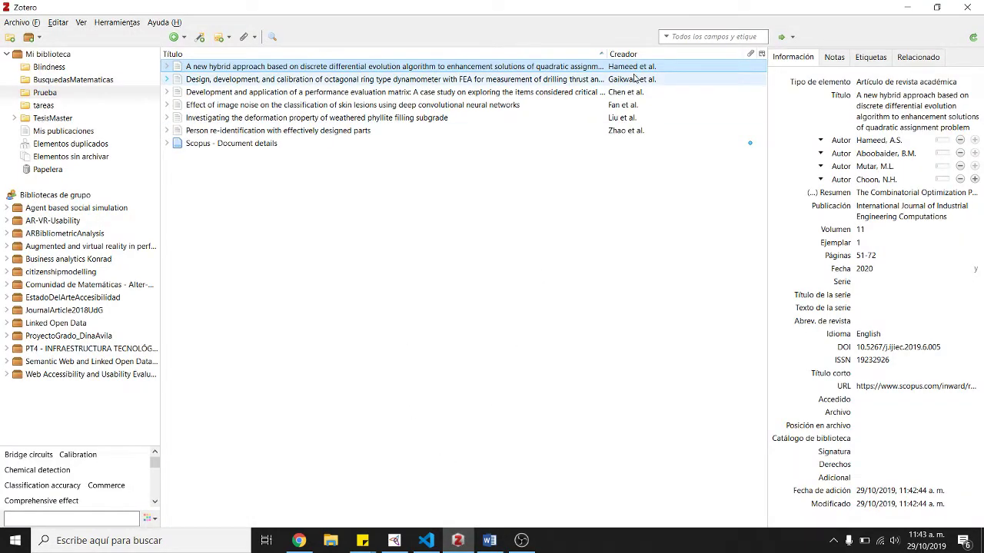
{"action": "left_click", "coordinate": [627, 93]}
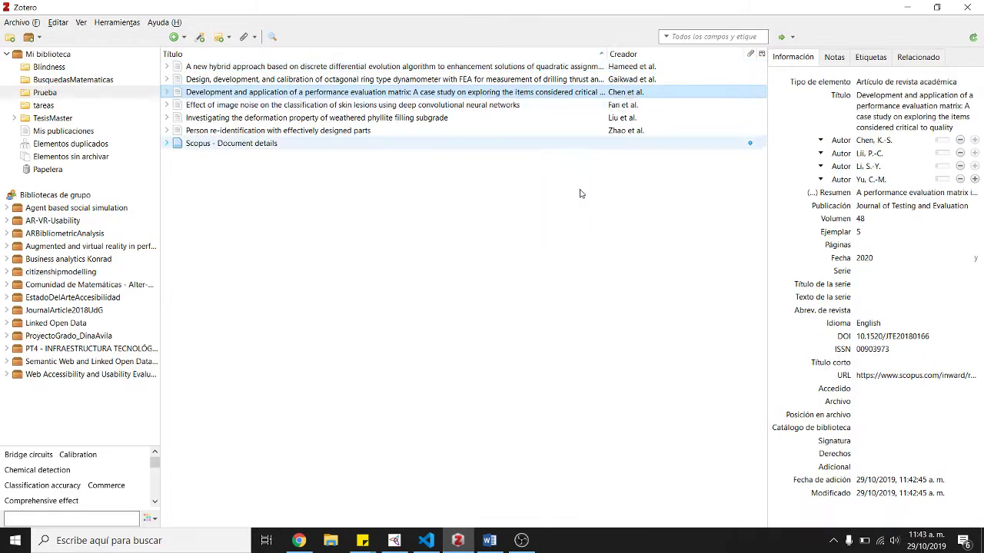
{"action": "left_click", "coordinate": [491, 541]}
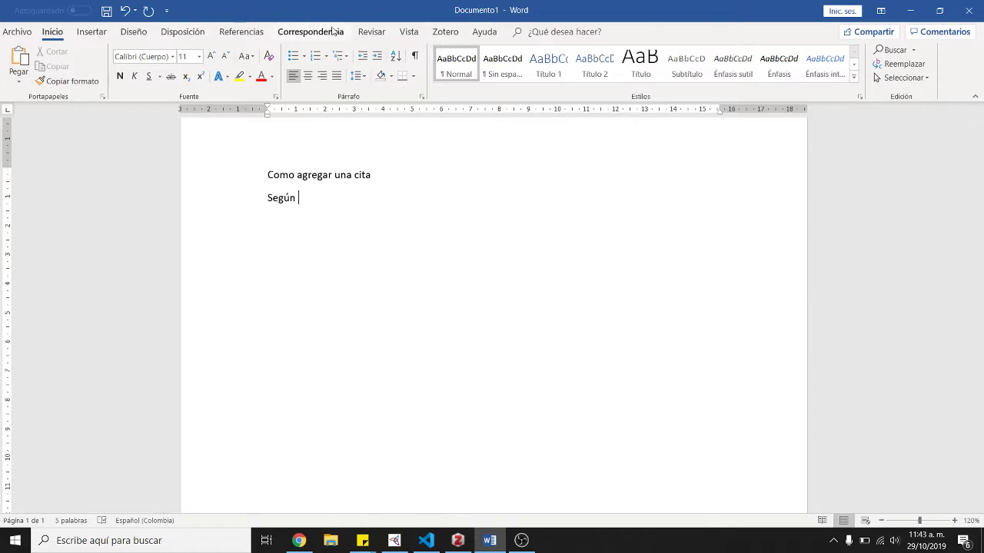
Start a Zotero citation after "Según" and set the document's citation style to IEEE
{"action": "left_click", "coordinate": [446, 32]}
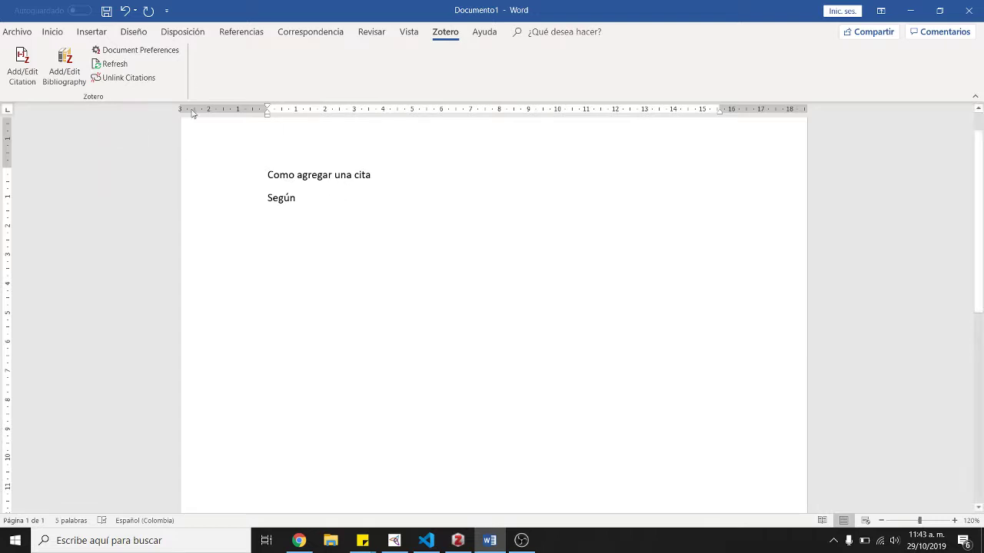
{"action": "left_click", "coordinate": [20, 68]}
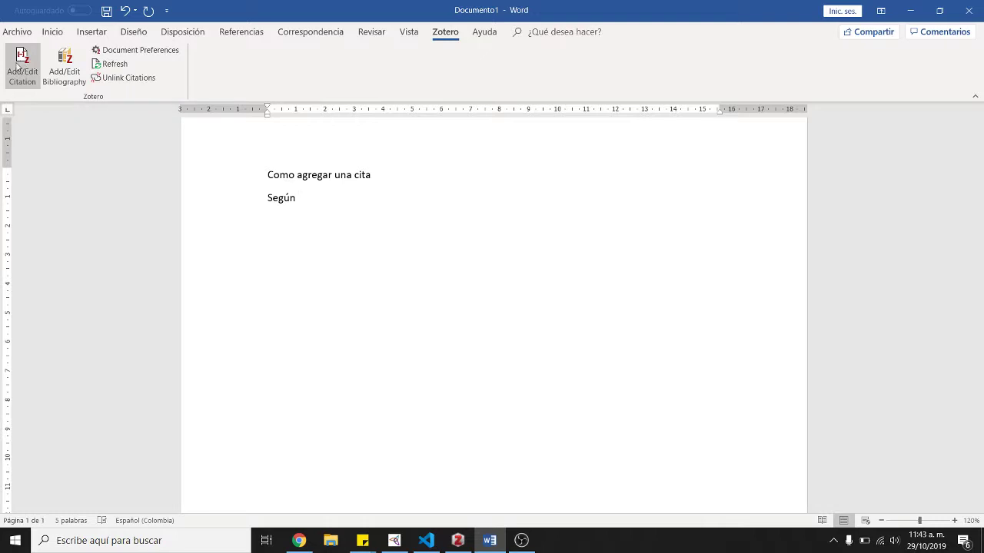
{"action": "left_click", "coordinate": [21, 65]}
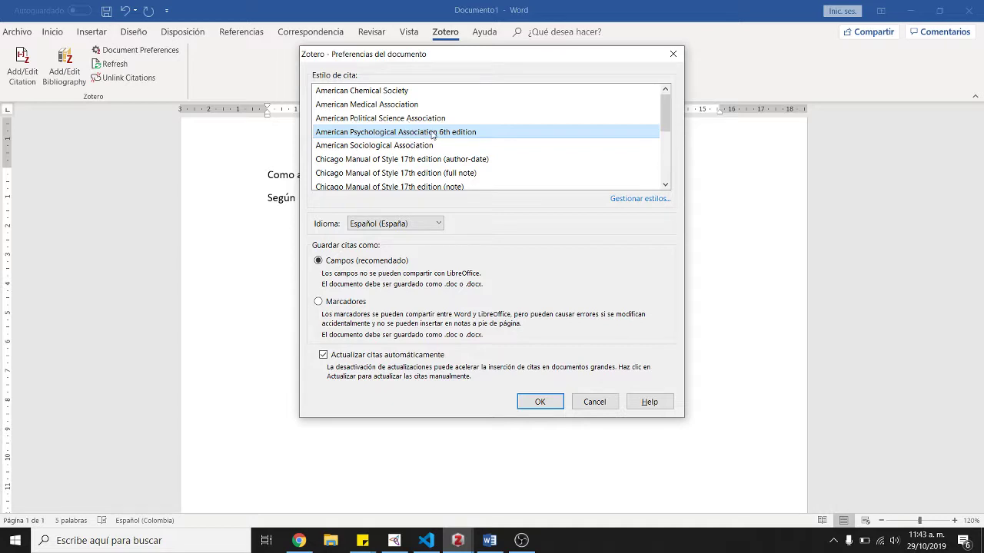
{"action": "scroll", "coordinate": [432, 136], "scroll_direction": "down", "scroll_amount": 1}
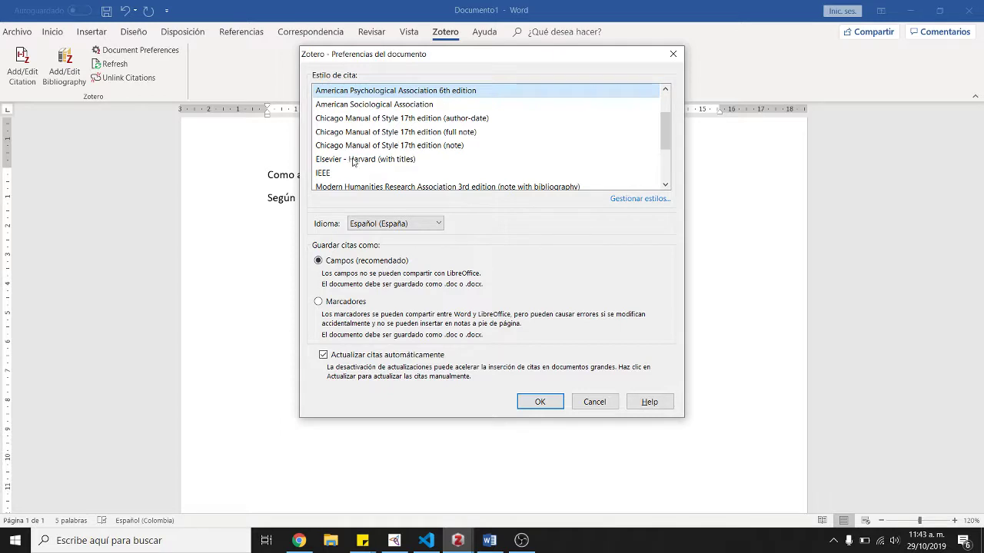
{"action": "left_click", "coordinate": [327, 174]}
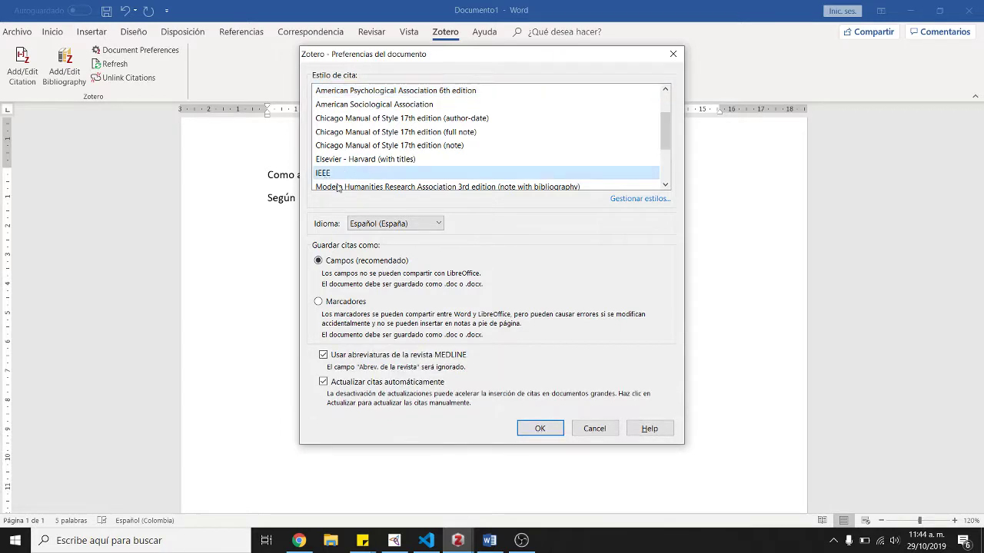
{"action": "left_click", "coordinate": [540, 428]}
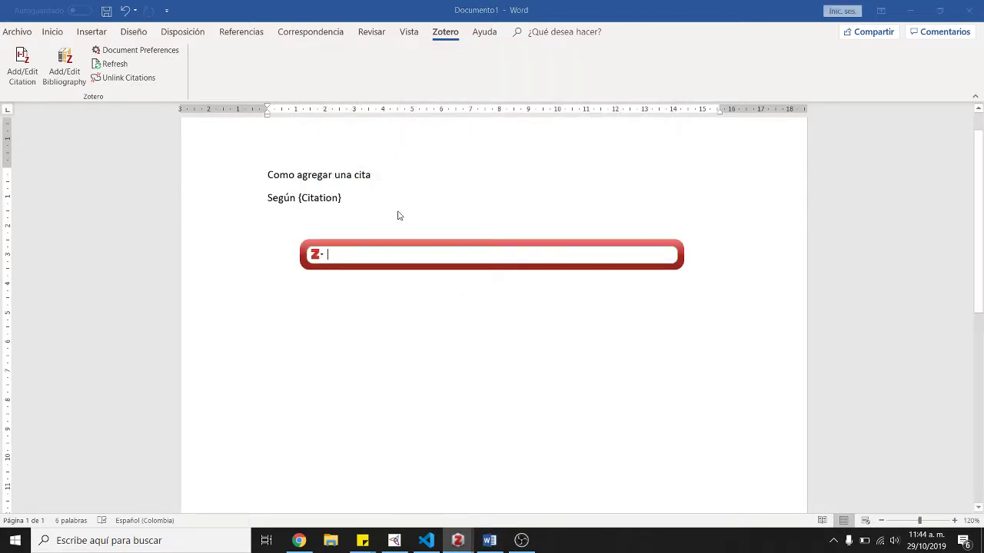
Search for the citation source by the first author's surname and pick "Development and application of a performance evaluation matrix" (2020)
{"action": "type", "text": "chen"}
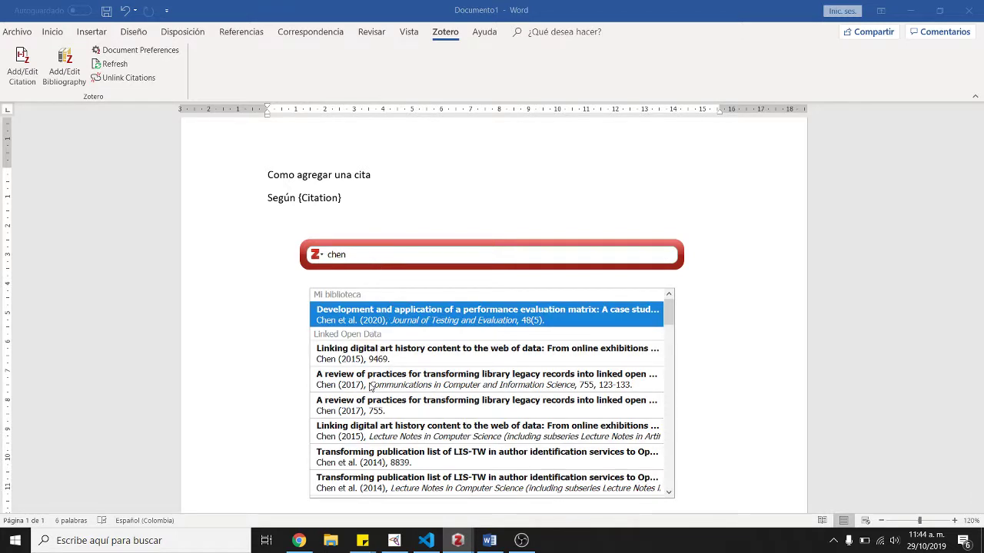
{"action": "left_click", "coordinate": [317, 255]}
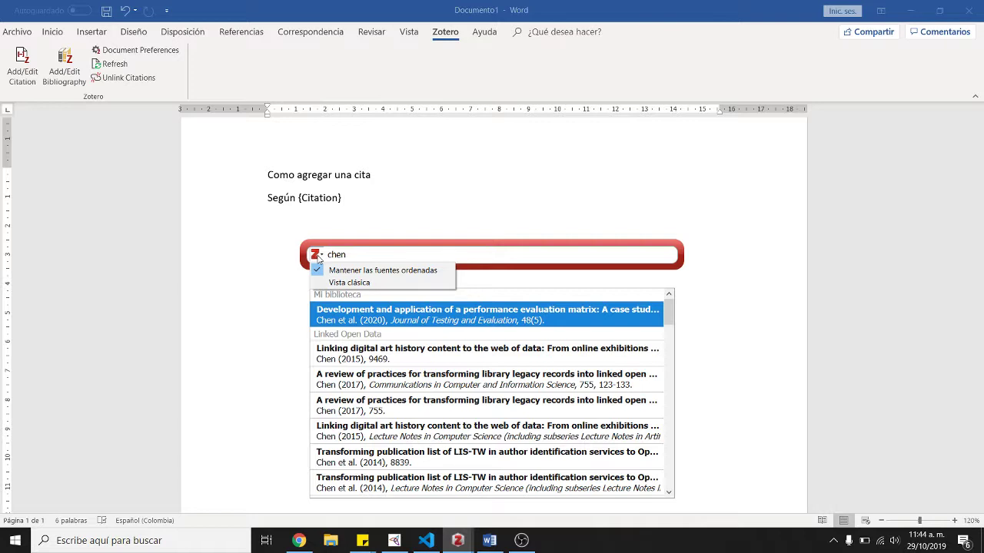
{"action": "left_click", "coordinate": [319, 257]}
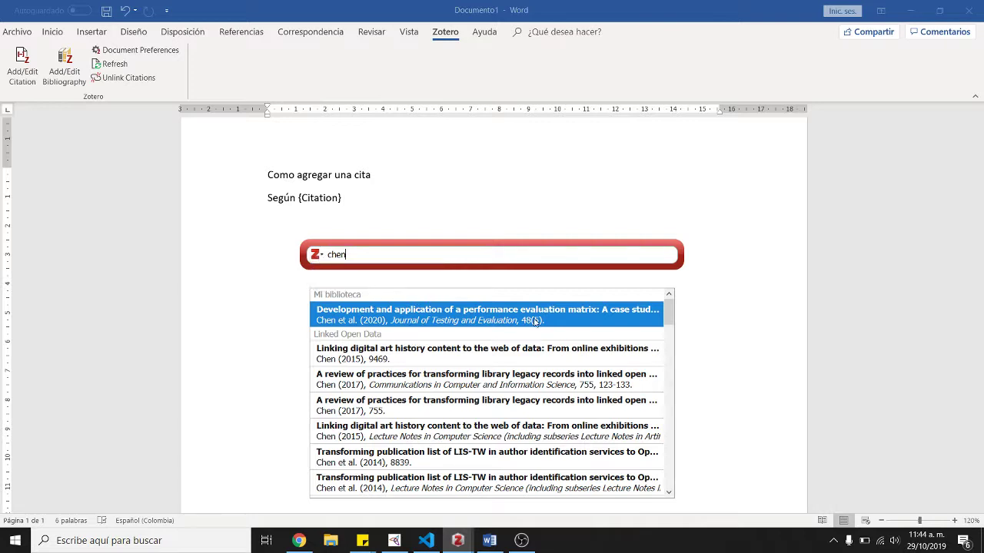
{"action": "scroll", "coordinate": [492, 290], "scroll_direction": "down", "scroll_amount": 2}
{"action": "scroll", "coordinate": [478, 285], "scroll_direction": "up", "scroll_amount": 3}
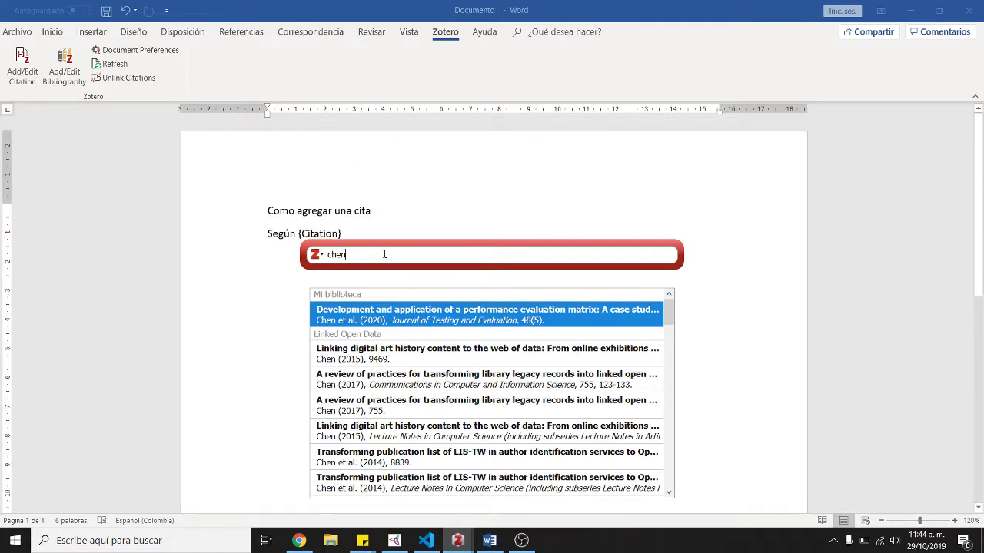
{"action": "left_click", "coordinate": [362, 310]}
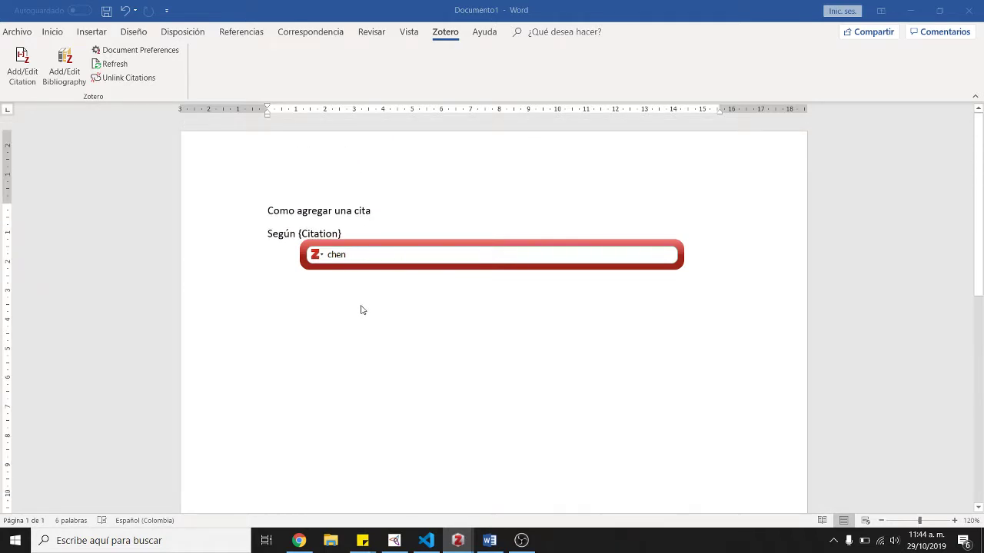
Switch the citation to the classic view, select the performance evaluation matrix article in the Prueba collection, and insert its citation
{"action": "left_click", "coordinate": [319, 258]}
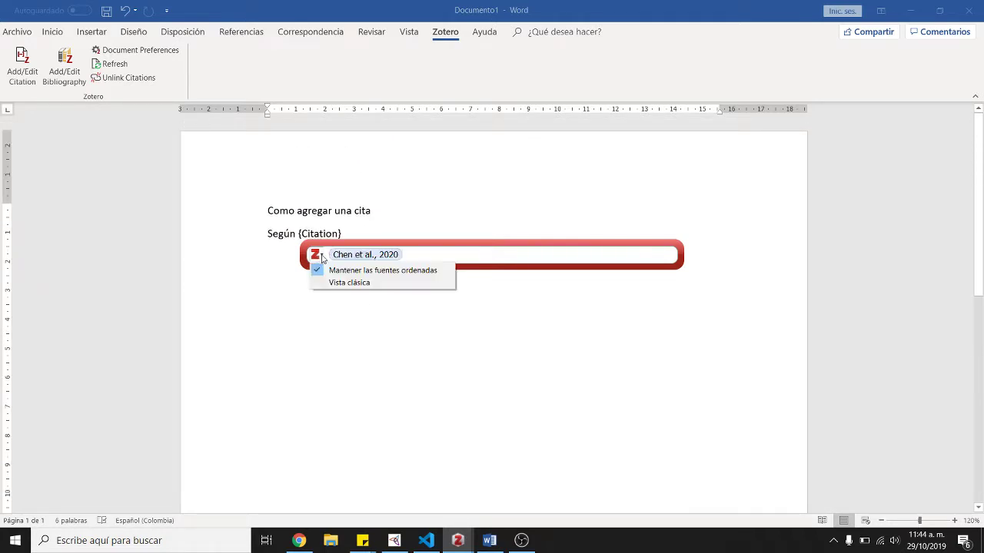
{"action": "left_click", "coordinate": [348, 282]}
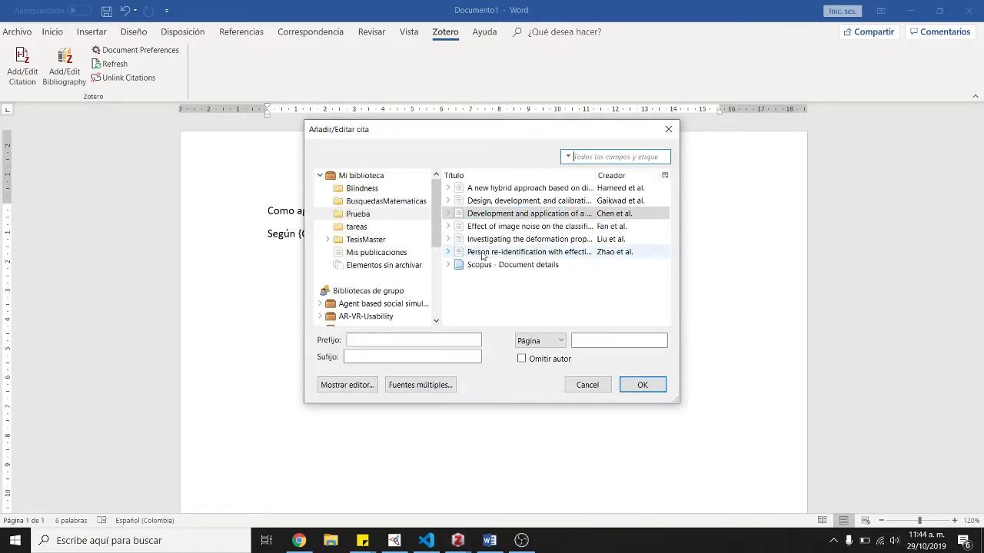
{"action": "left_click", "coordinate": [366, 216]}
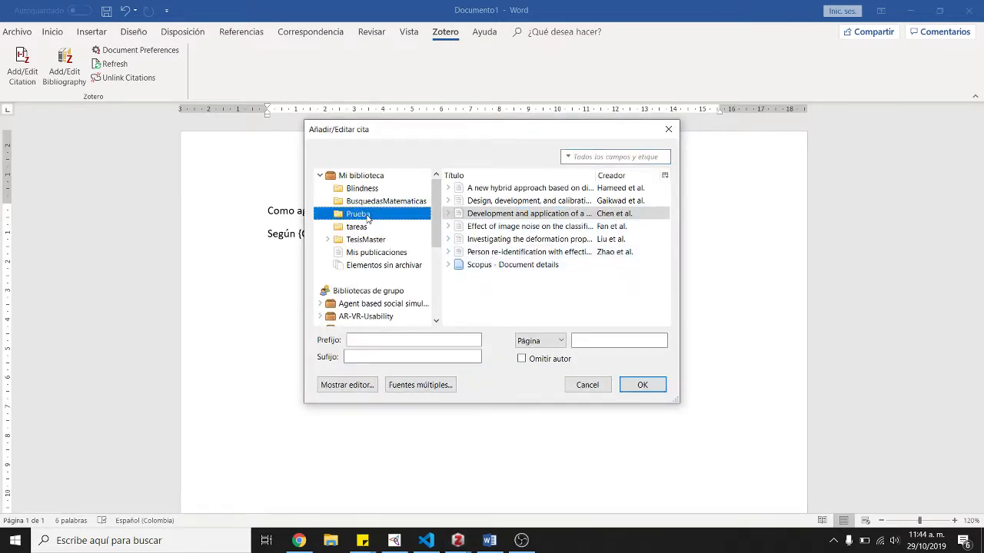
{"action": "left_click", "coordinate": [461, 215]}
{"action": "left_click", "coordinate": [617, 215]}
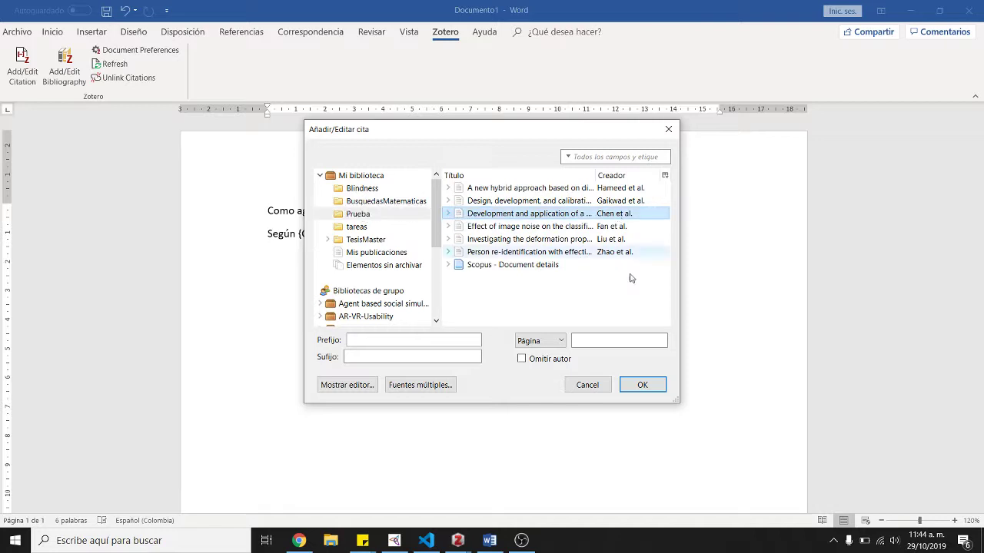
{"action": "left_click", "coordinate": [642, 386]}
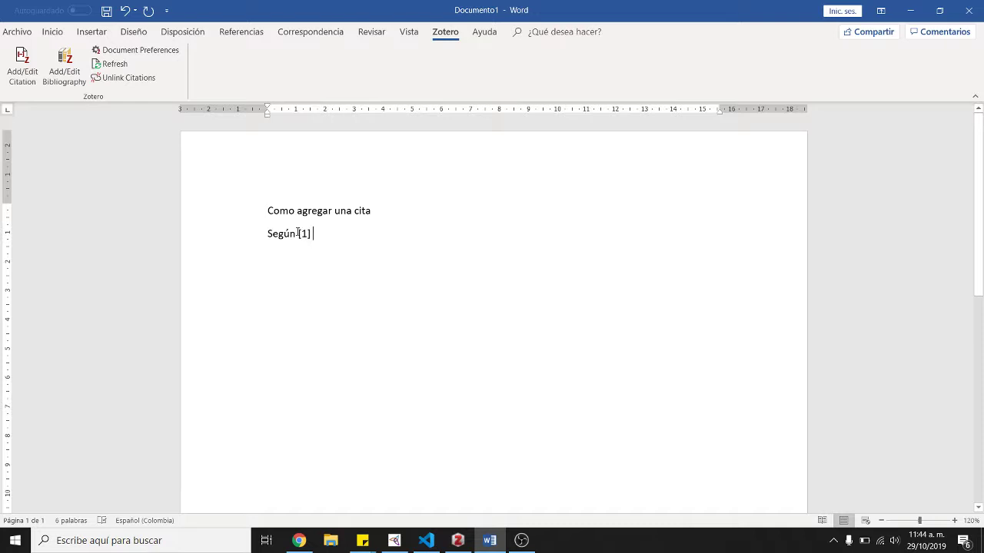
Insert the first author's surname and "et. al." before the [1] citation, checking the article's authors in Zotero
{"action": "left_click", "coordinate": [297, 233]}
{"action": "type", "text": "Chen"}
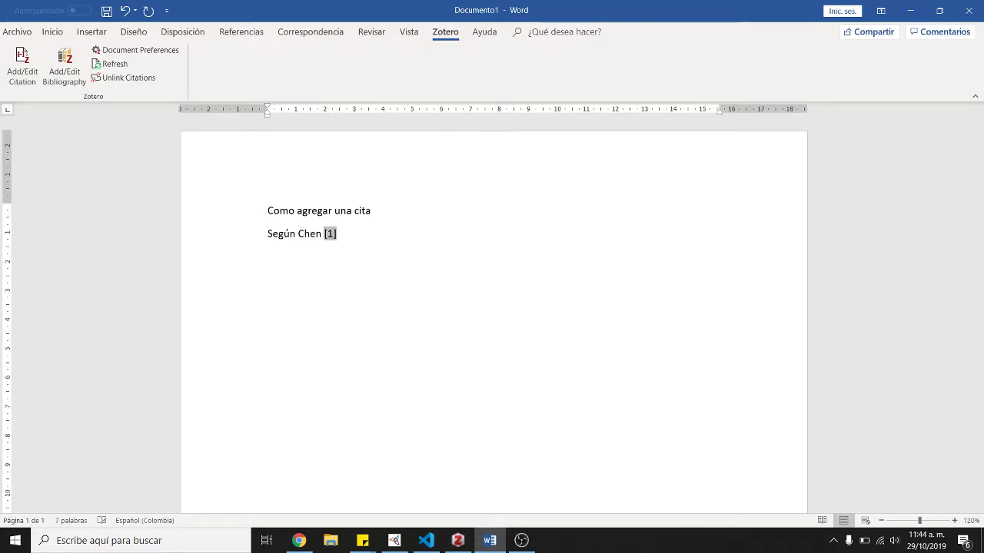
{"action": "left_click", "coordinate": [458, 540]}
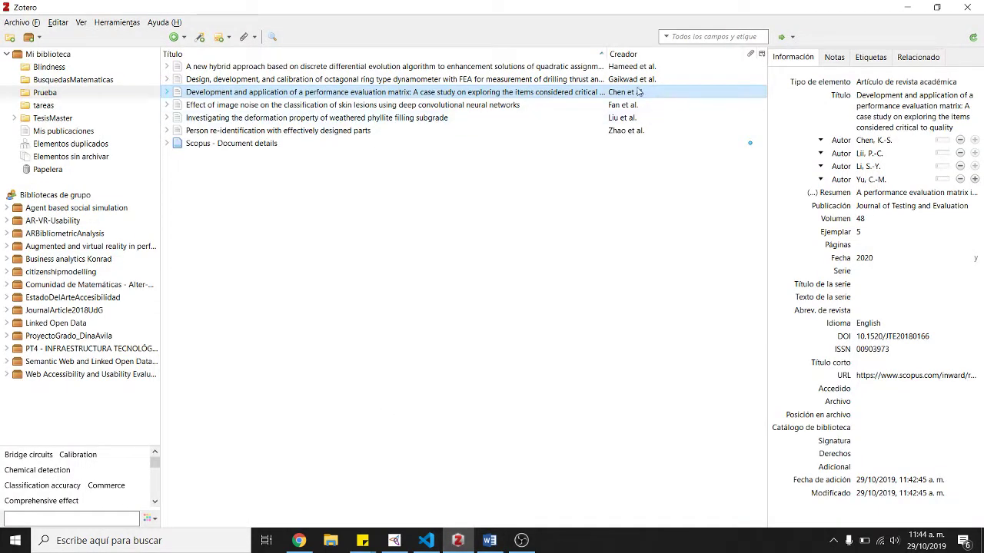
{"action": "left_click", "coordinate": [486, 538]}
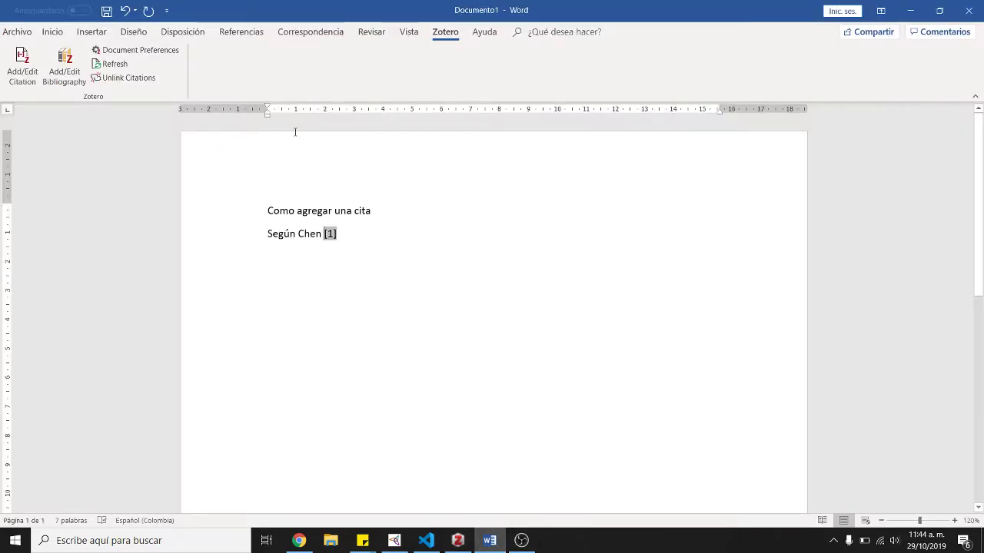
{"action": "type", "text": "et"}
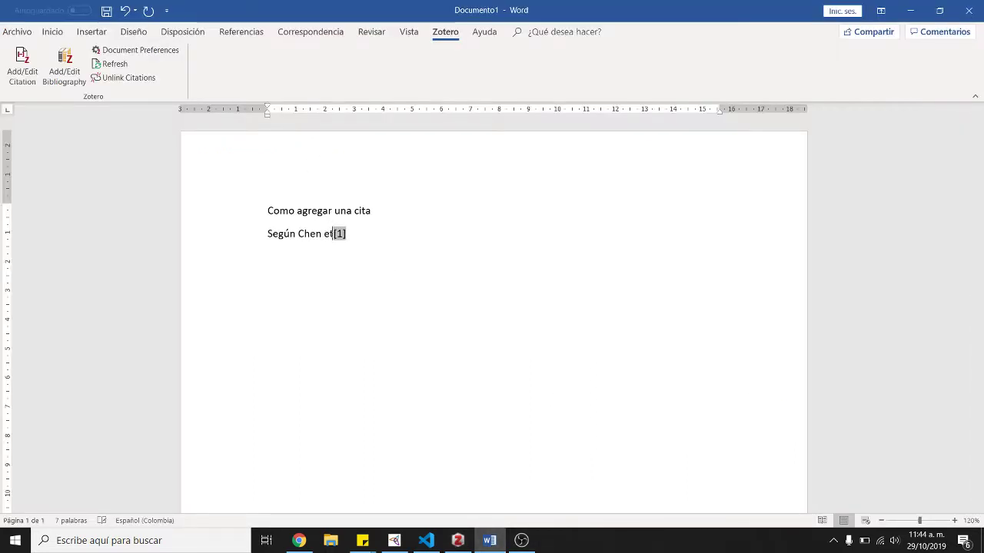
{"action": "type", "text": ". Al."}
{"action": "key", "text": "BackSpace"}
{"action": "key", "text": "BackSpace"}
{"action": "key", "text": "BackSpace"}
{"action": "key", "text": "BackSpace"}
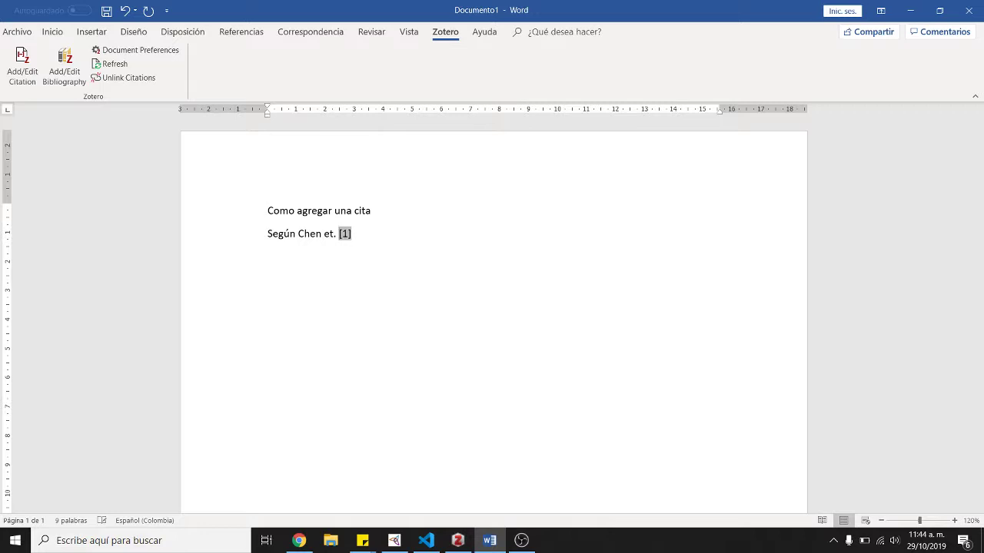
{"action": "type", "text": "al."}
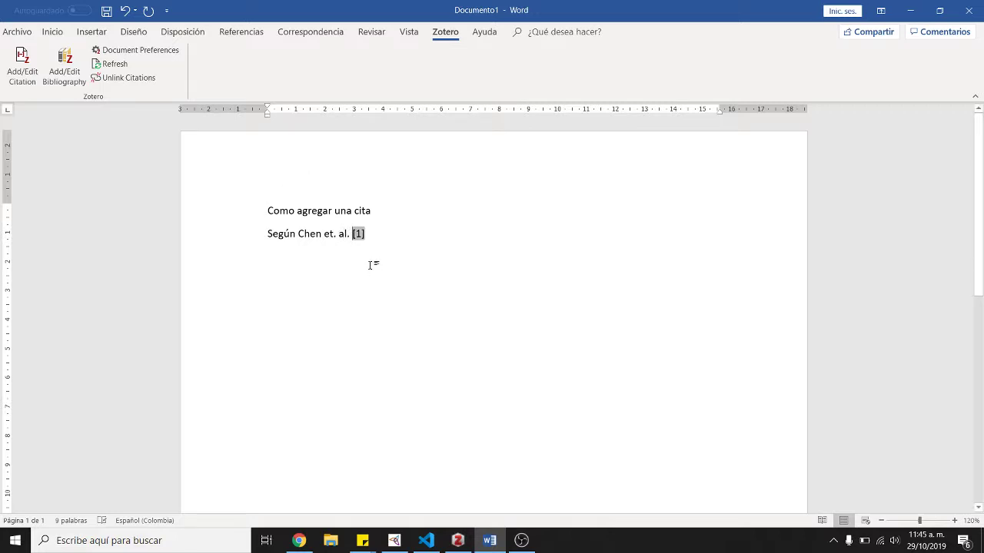
Continue the sentence after the [1] citation with "una matriz de evaluación del desempeño de una aplicación permite....." and start a new paragraph
{"action": "left_click_drag", "start_coordinate": [377, 233], "coordinate": [352, 235]}
{"action": "left_click", "coordinate": [381, 236]}
{"action": "key", "text": "alt+Tab"}
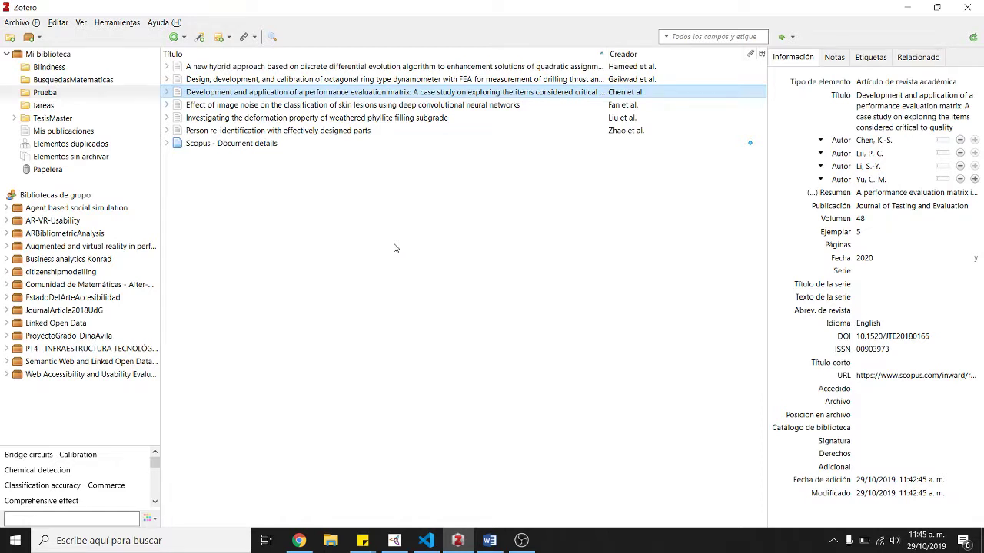
{"action": "key", "text": "alt+Tab"}
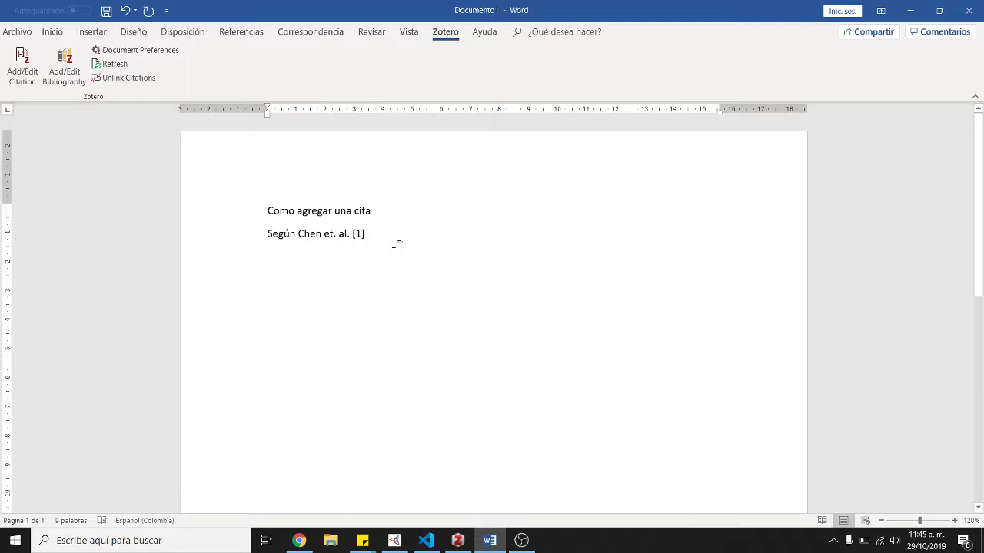
{"action": "type", "text": "una matriz"}
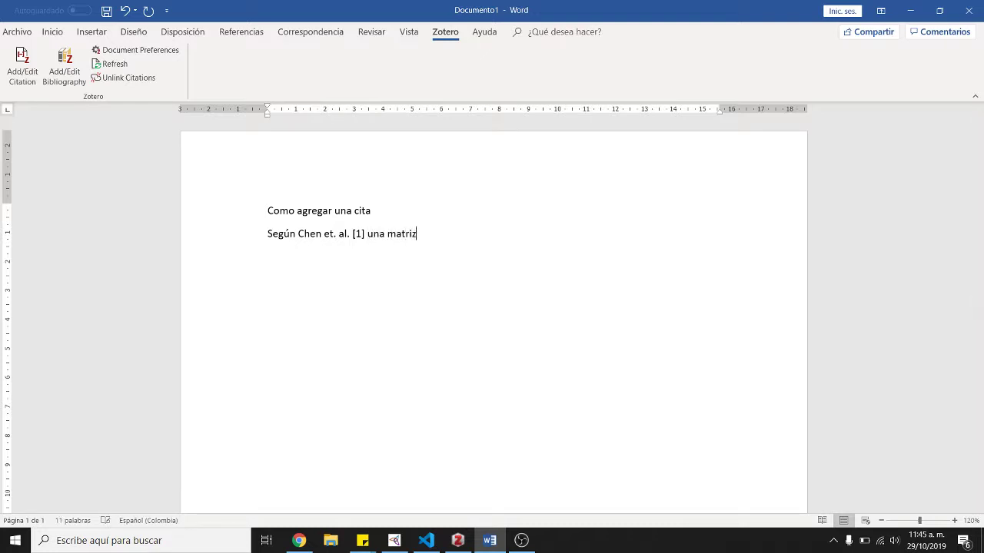
{"action": "type", "text": " de evaluación del desempe"}
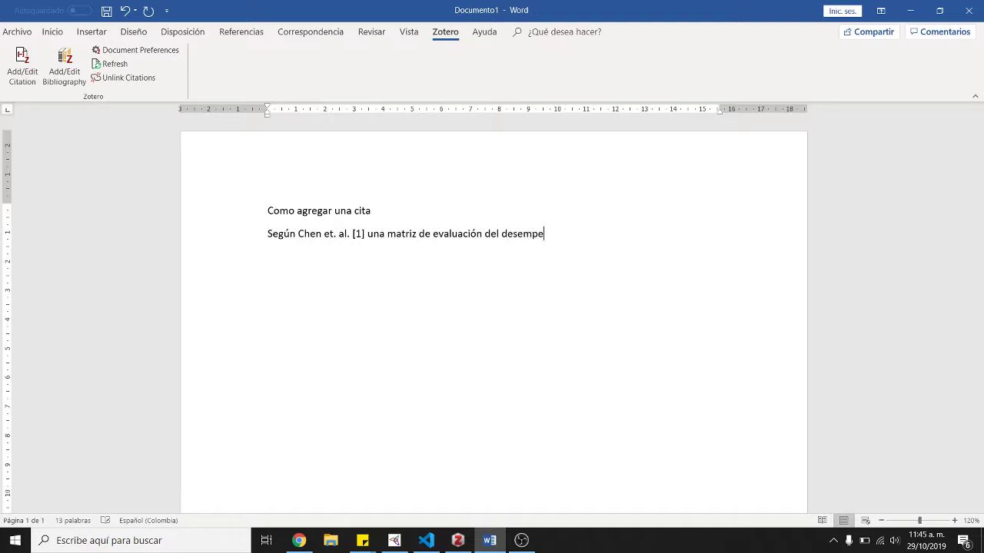
{"action": "type", "text": "ño de una aplicación permite....."}
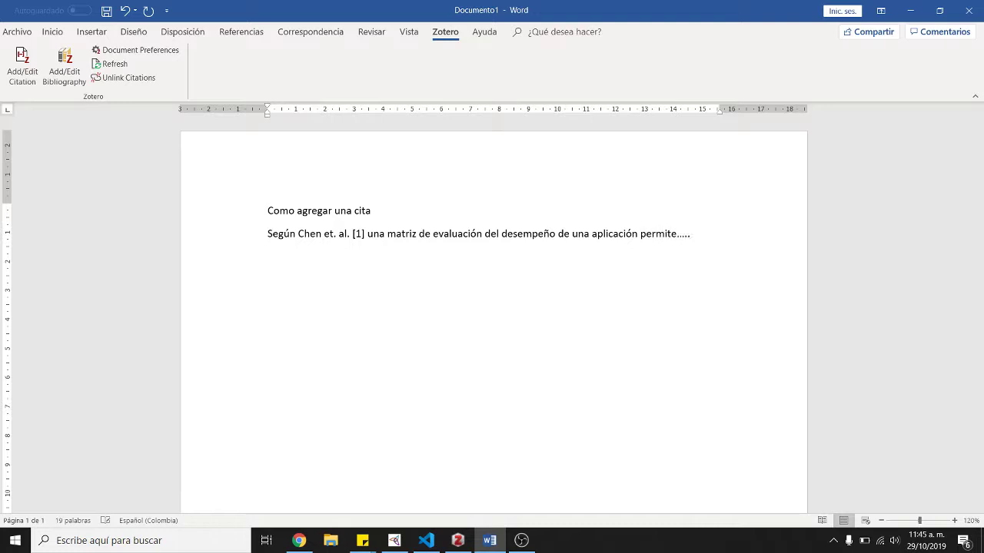
{"action": "key", "text": "Return"}
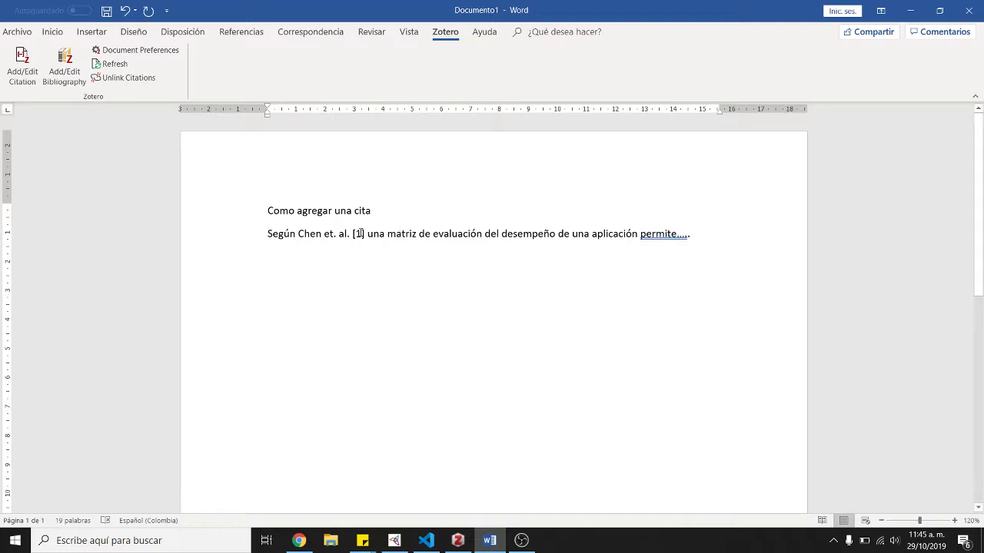
Select the image noise article in Zotero and write in Word's new paragraph "El efecto de ruido en las imágenes provca que estas se disorcionen"
{"action": "left_click", "coordinate": [371, 231]}
{"action": "left_click", "coordinate": [343, 259]}
{"action": "key", "text": "alt+Tab"}
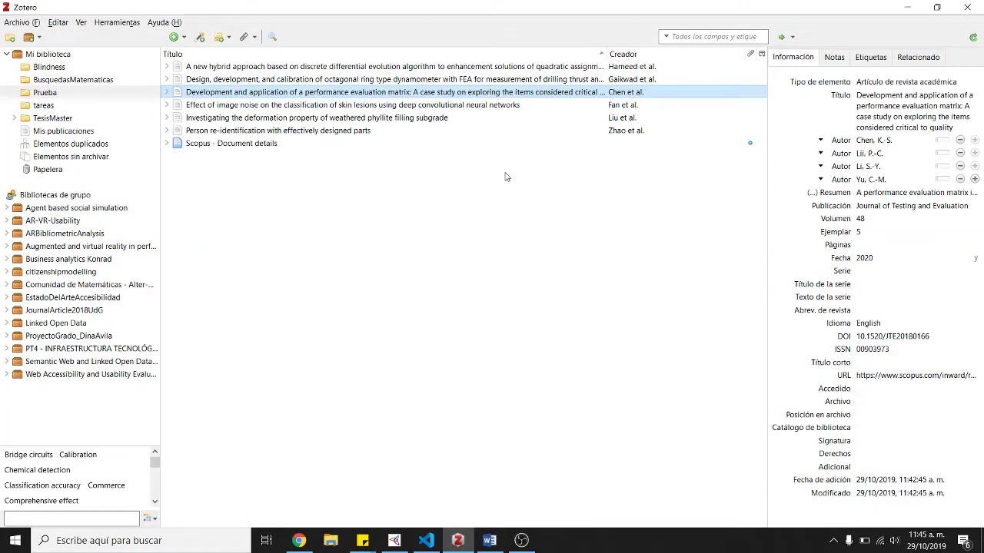
{"action": "left_click", "coordinate": [258, 106]}
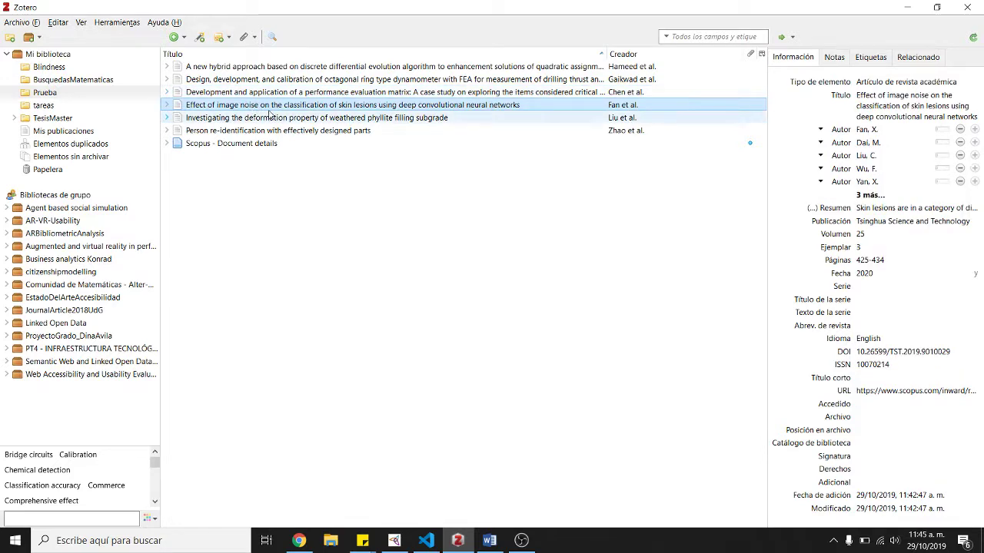
{"action": "key", "text": "alt+Tab"}
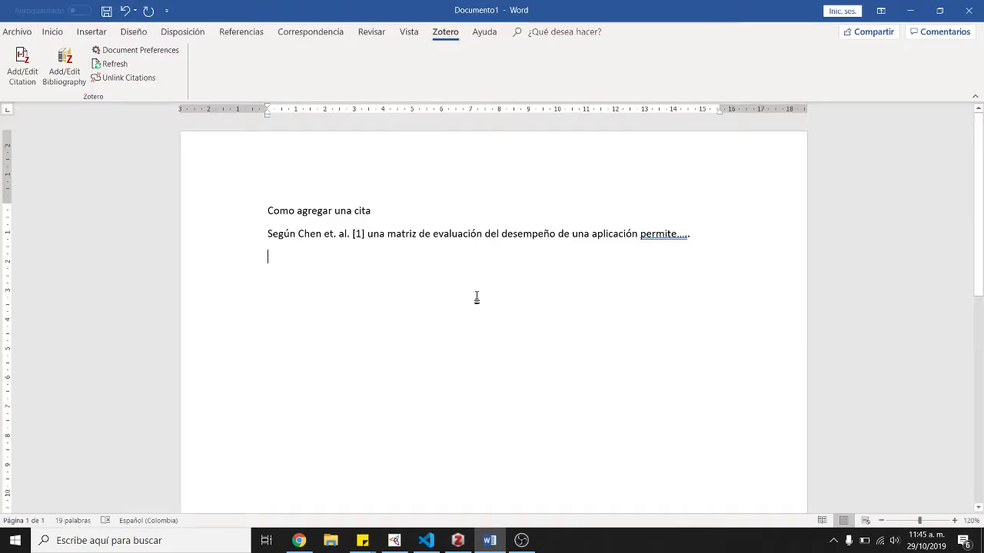
{"action": "type", "text": "El efe"}
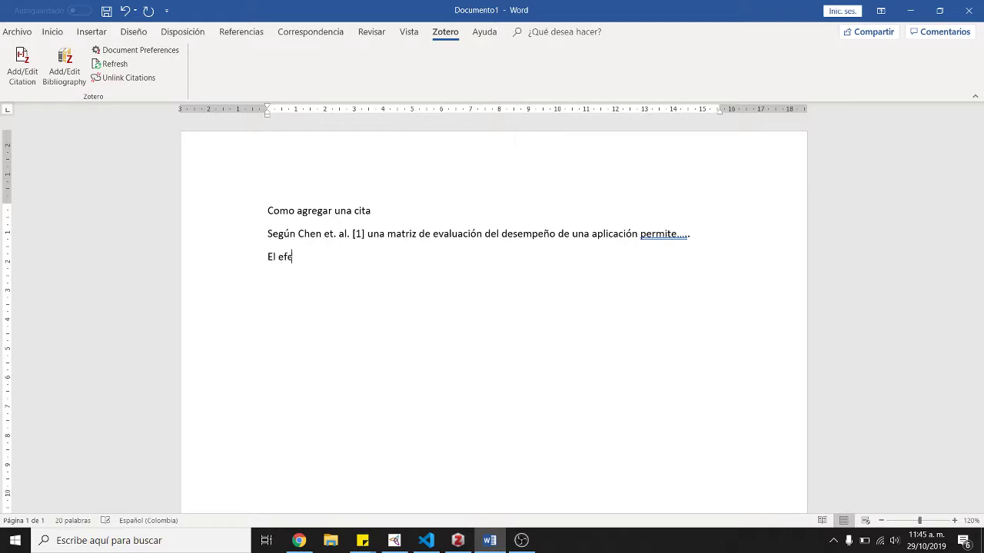
{"action": "type", "text": "cto de ruido en la"}
{"action": "type", "text": "s imágenes p"}
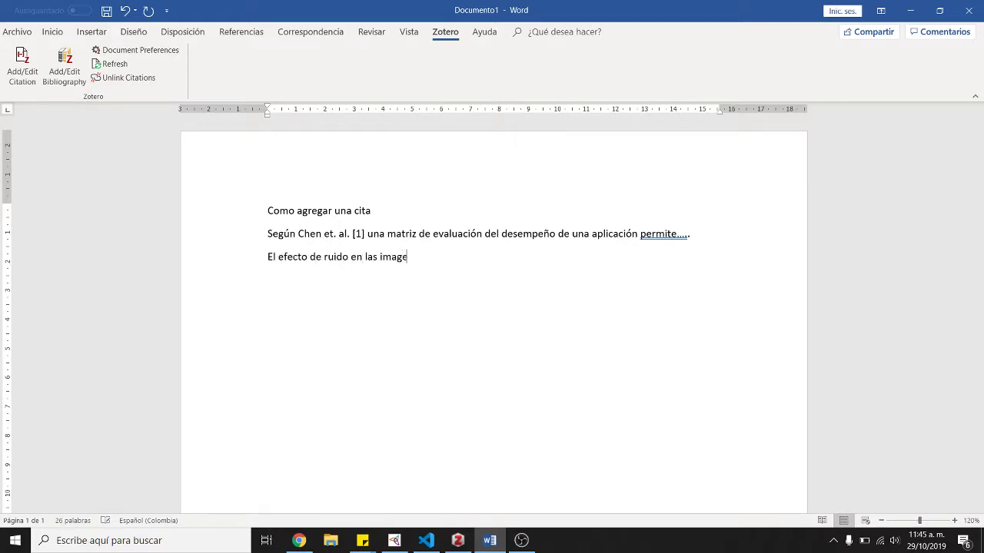
{"action": "type", "text": "rovca que estas se diso"}
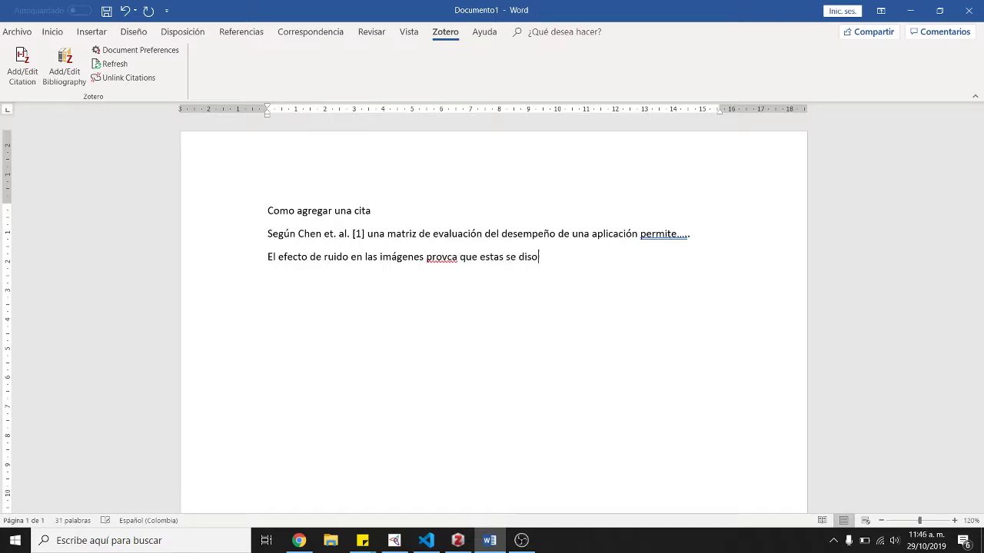
{"action": "type", "text": "rciones"}
Correct the two misspelled words in the second sentence to the suggestions "provoca" and "distorsionen"
{"action": "right_click", "coordinate": [442, 257]}
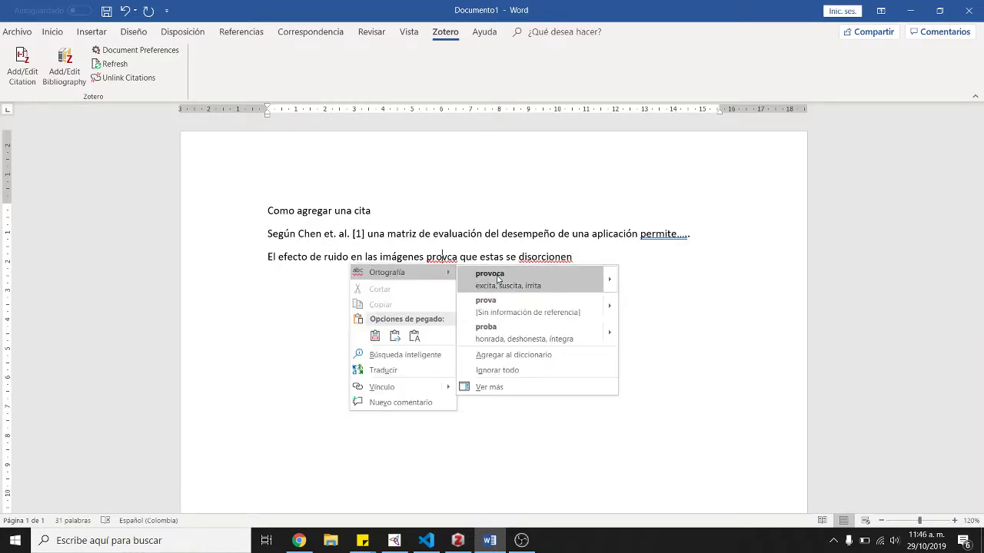
{"action": "left_click", "coordinate": [496, 277]}
{"action": "right_click", "coordinate": [572, 263]}
{"action": "left_click", "coordinate": [629, 277]}
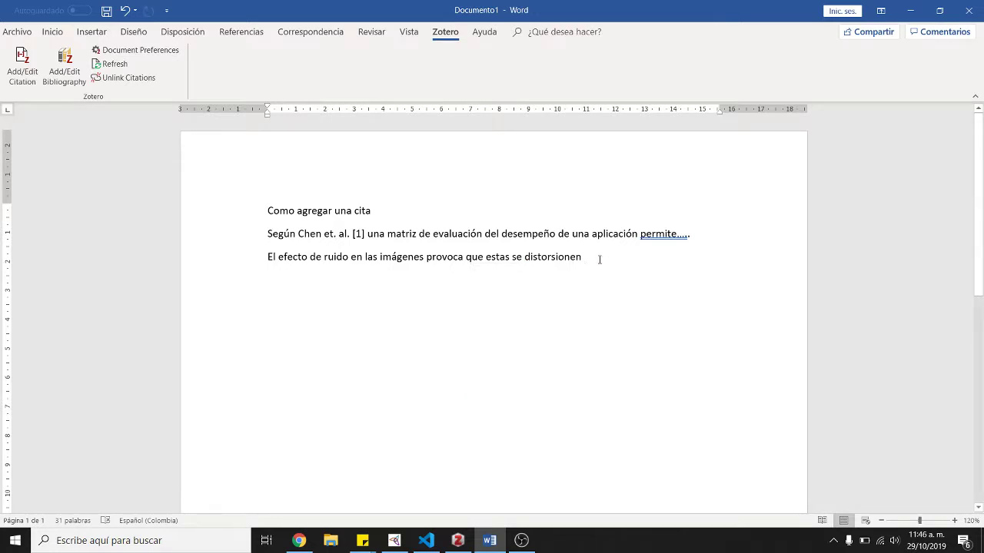
Cite "Effect of image noise on the classification of skin lesions" (2020) after "distorsionen", finding it by the first author's surname, and add a period
{"action": "left_click", "coordinate": [461, 541]}
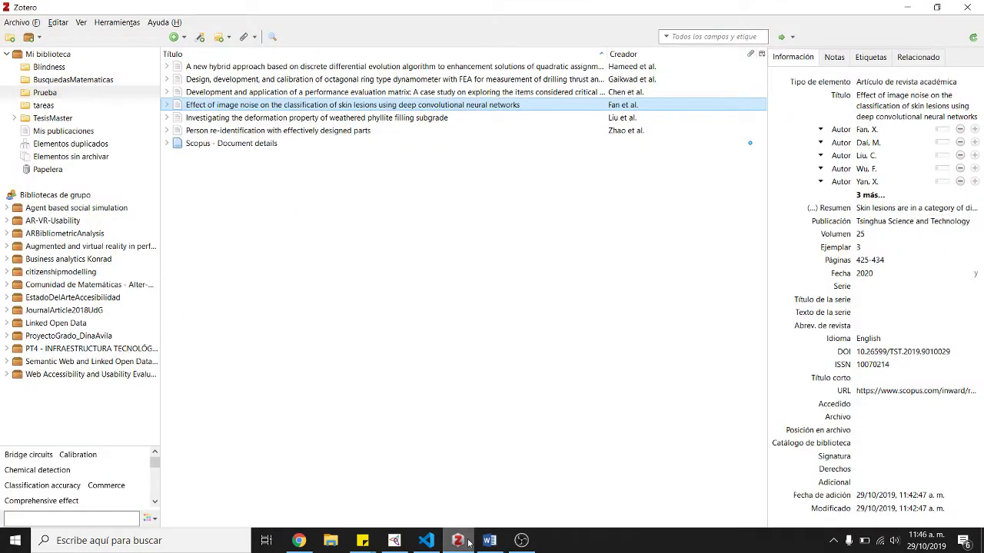
{"action": "left_click", "coordinate": [469, 542]}
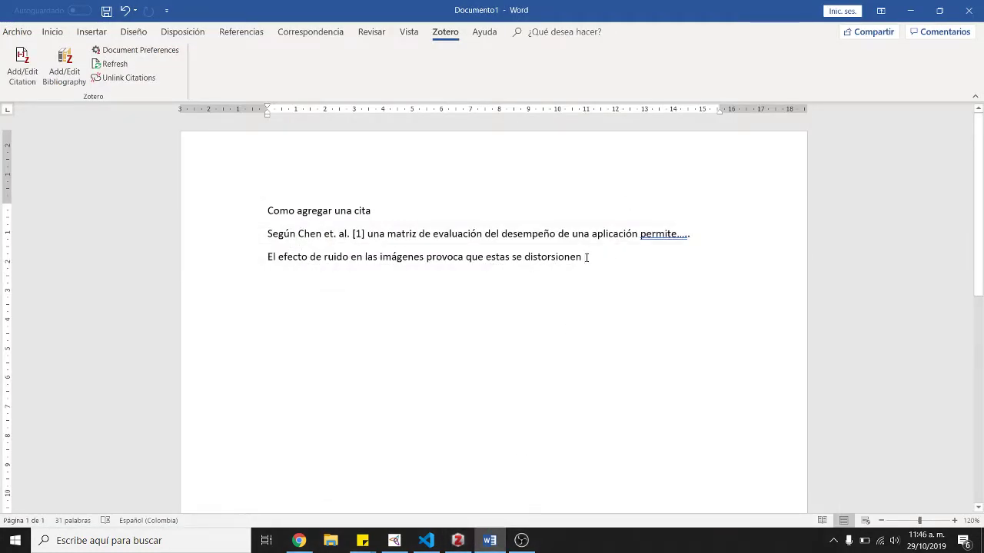
{"action": "left_click", "coordinate": [22, 64]}
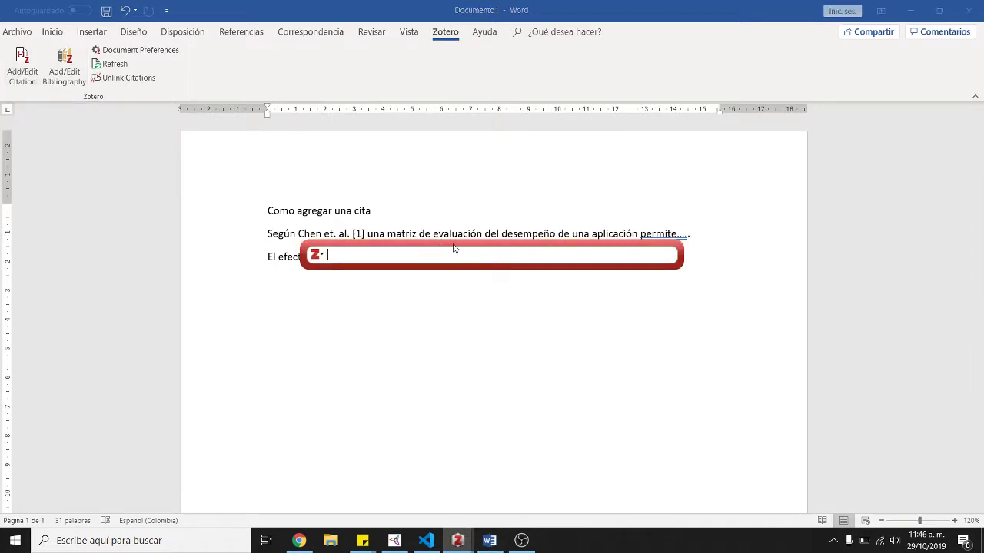
{"action": "type", "text": "fan"}
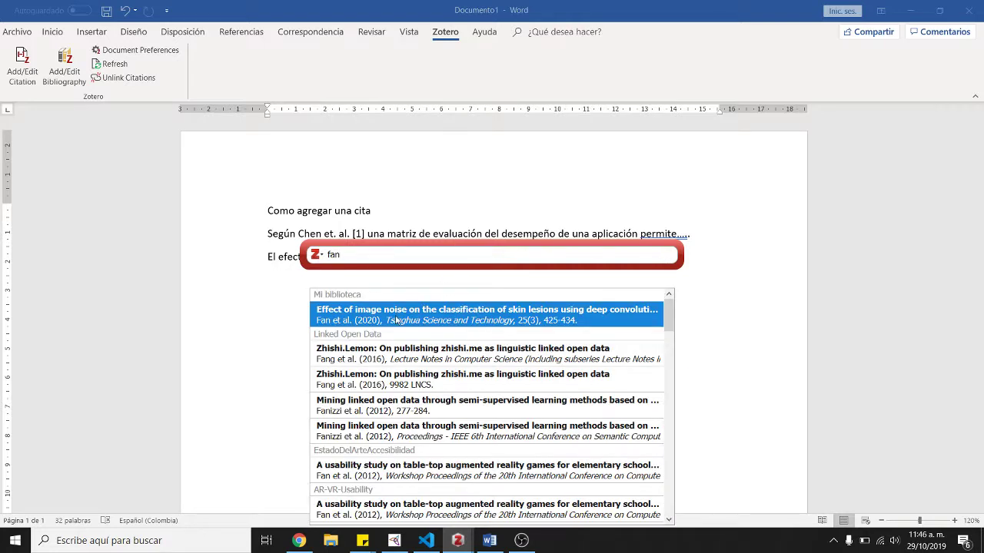
{"action": "left_click", "coordinate": [396, 320]}
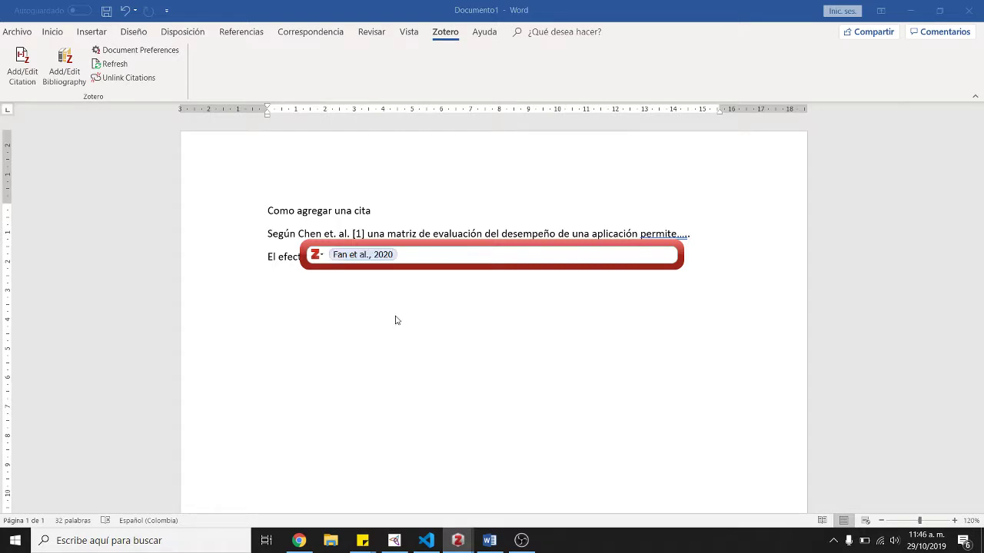
{"action": "key", "text": "Return"}
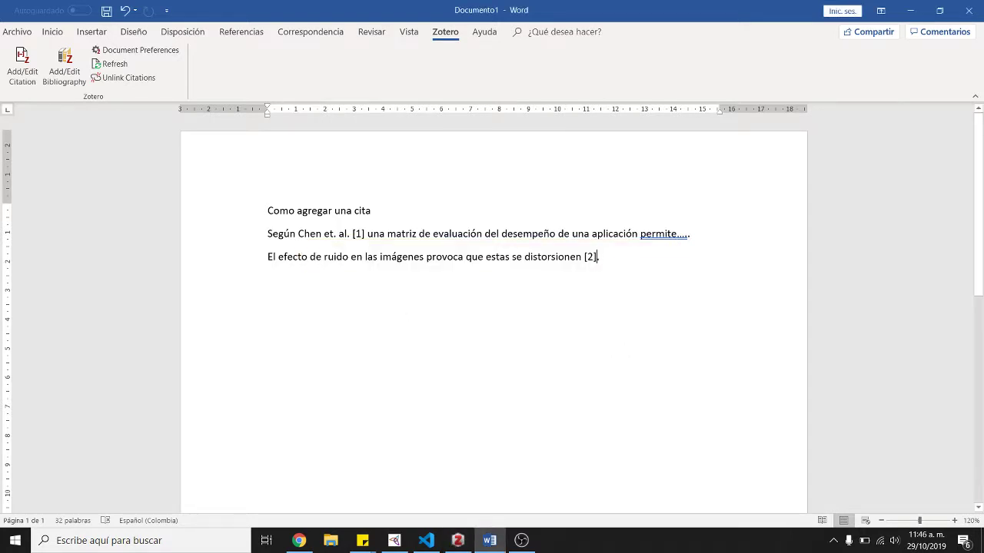
{"action": "type", "text": "."}
{"action": "left_click_drag", "start_coordinate": [609, 256], "coordinate": [248, 233]}
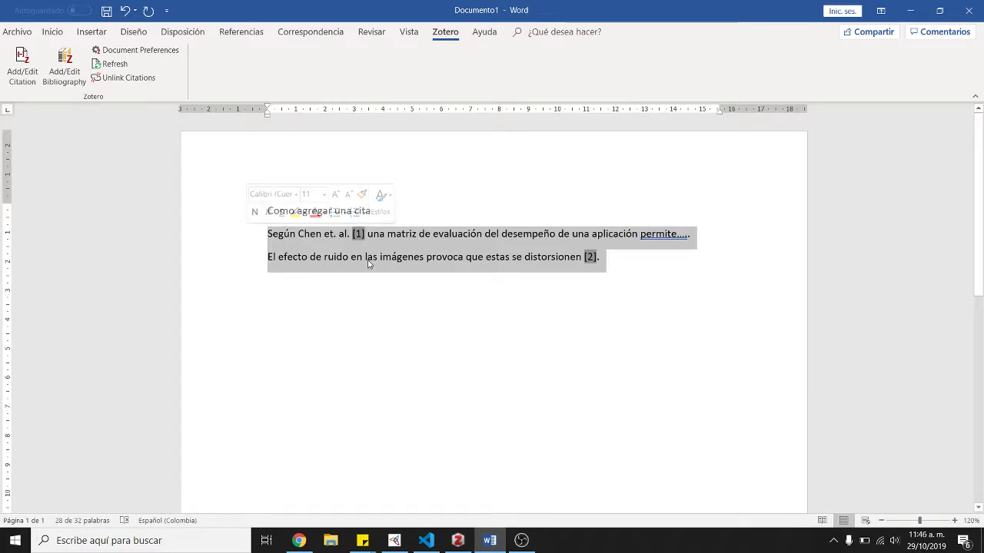
{"action": "left_click", "coordinate": [623, 271]}
{"action": "left_click_drag", "start_coordinate": [630, 259], "coordinate": [247, 240]}
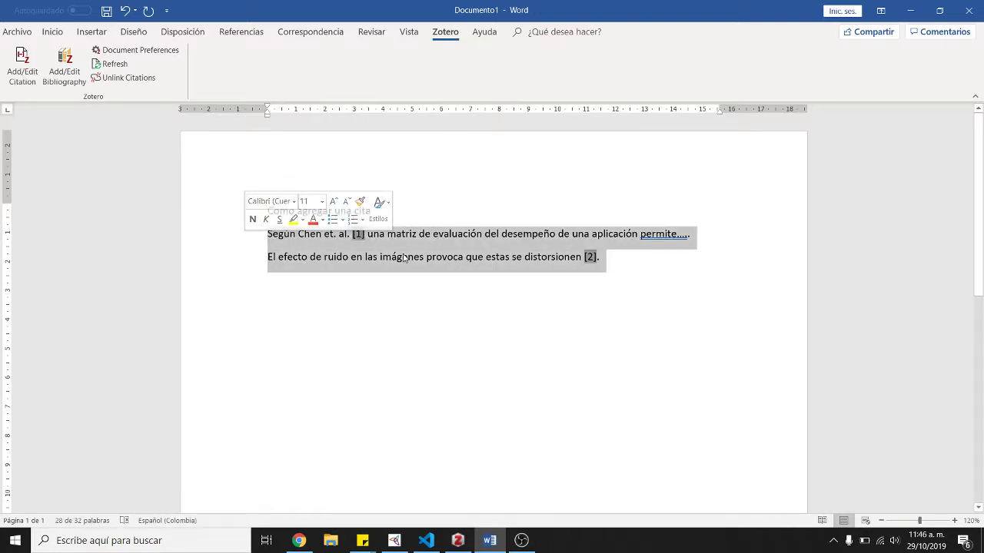
{"action": "left_click", "coordinate": [336, 234]}
{"action": "left_click_drag", "start_coordinate": [618, 261], "coordinate": [268, 230]}
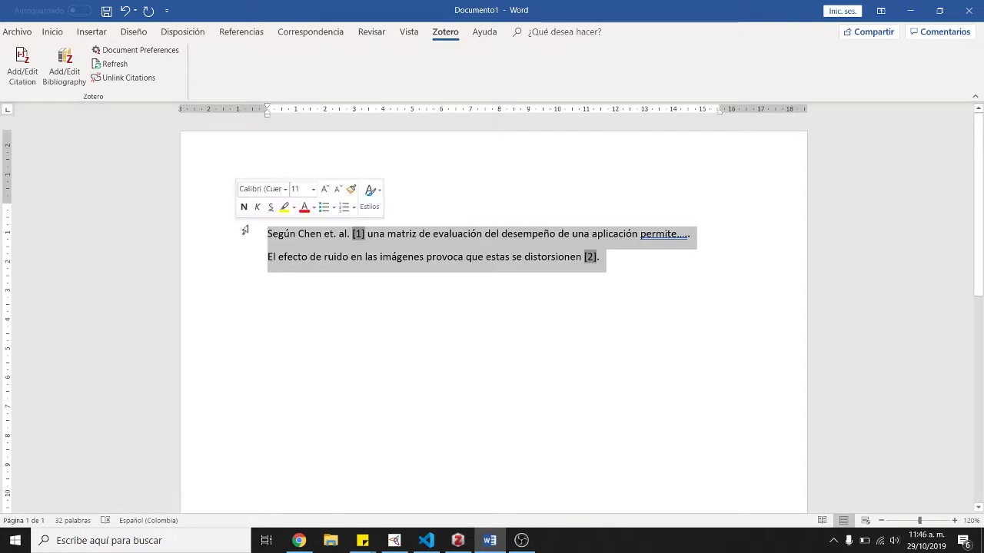
Add the heading "Referencias" below the two cited sentences and insert the Zotero bibliography under it
{"action": "left_click", "coordinate": [615, 255]}
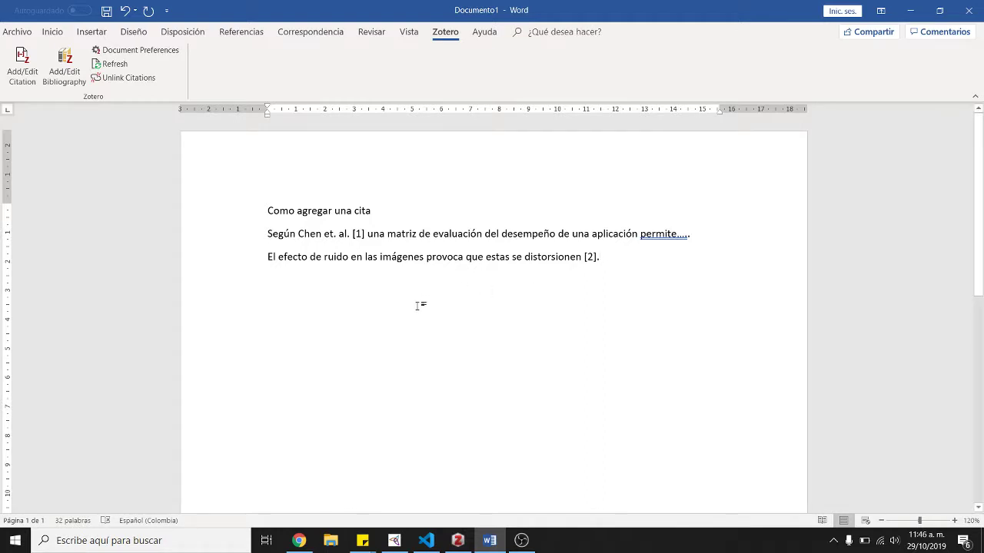
{"action": "type", "text": "eferenc"}
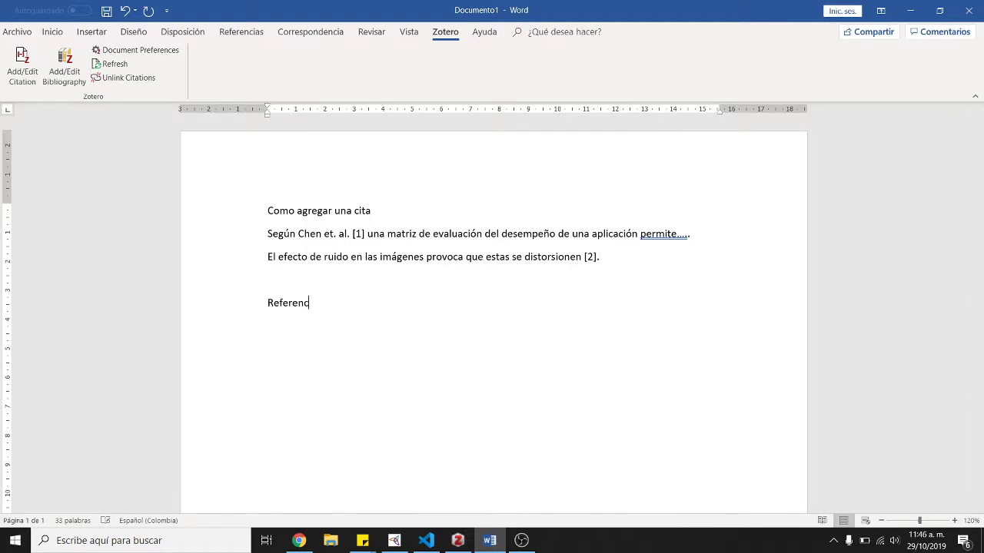
{"action": "type", "text": "ias"}
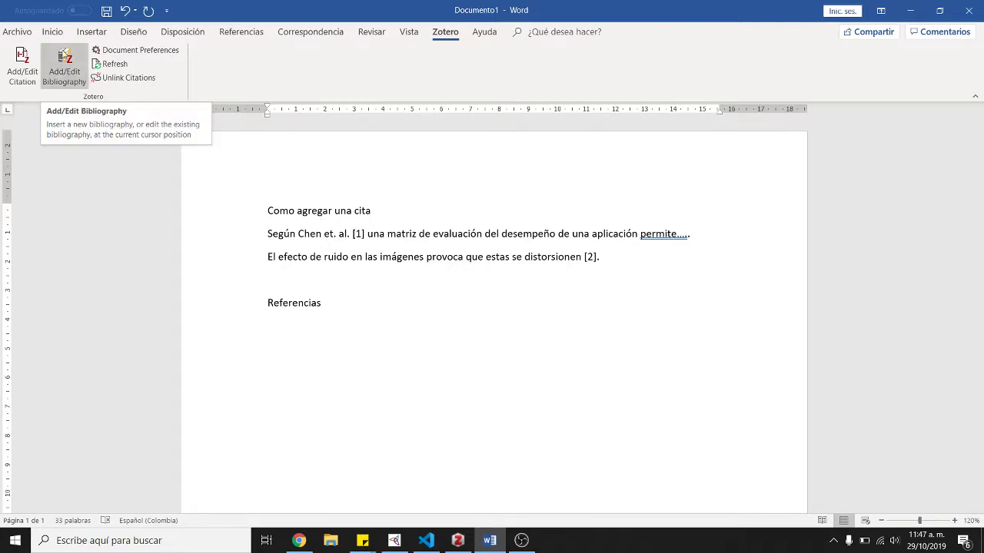
{"action": "left_click", "coordinate": [62, 69]}
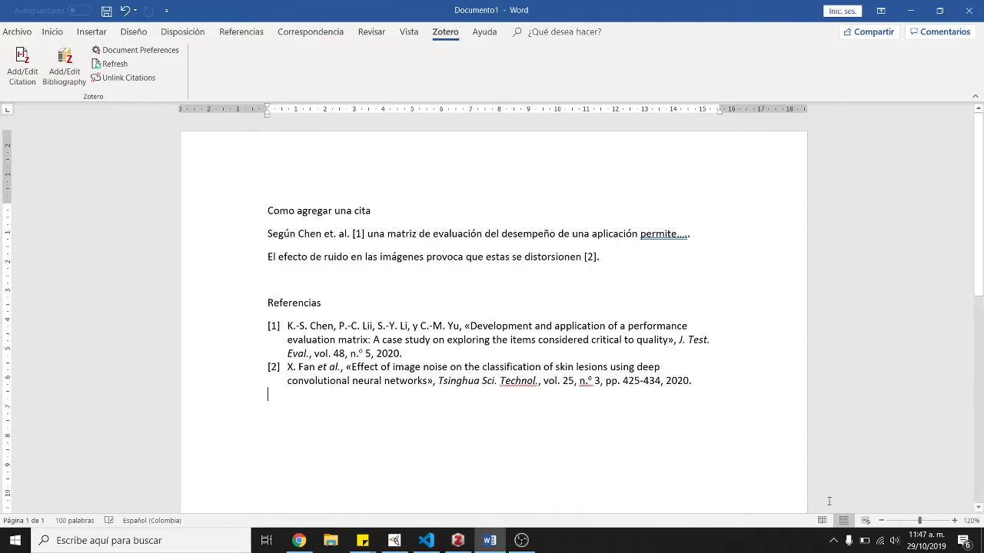
{"action": "left_click_drag", "start_coordinate": [307, 396], "coordinate": [235, 302]}
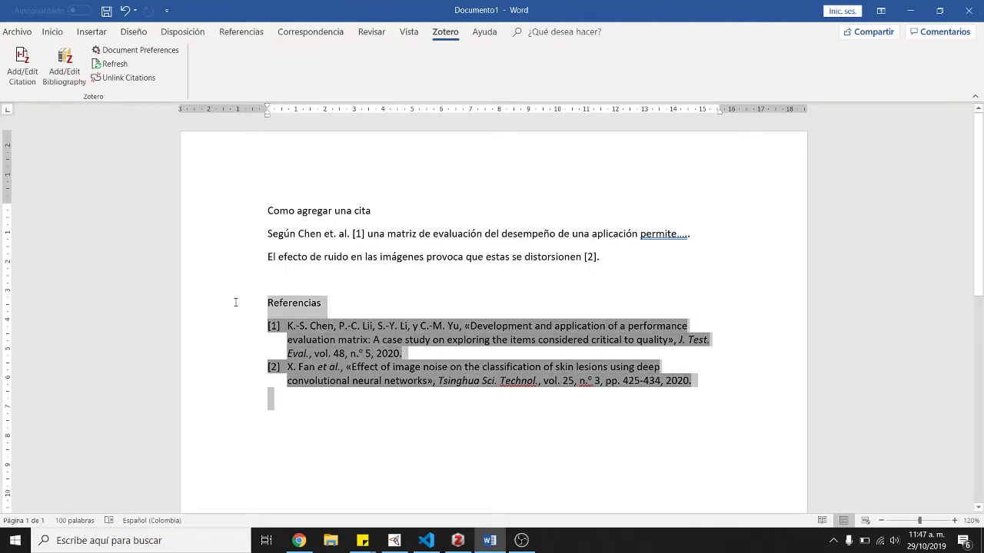
{"action": "left_click", "coordinate": [399, 418]}
{"action": "left_click_drag", "start_coordinate": [351, 233], "coordinate": [629, 259]}
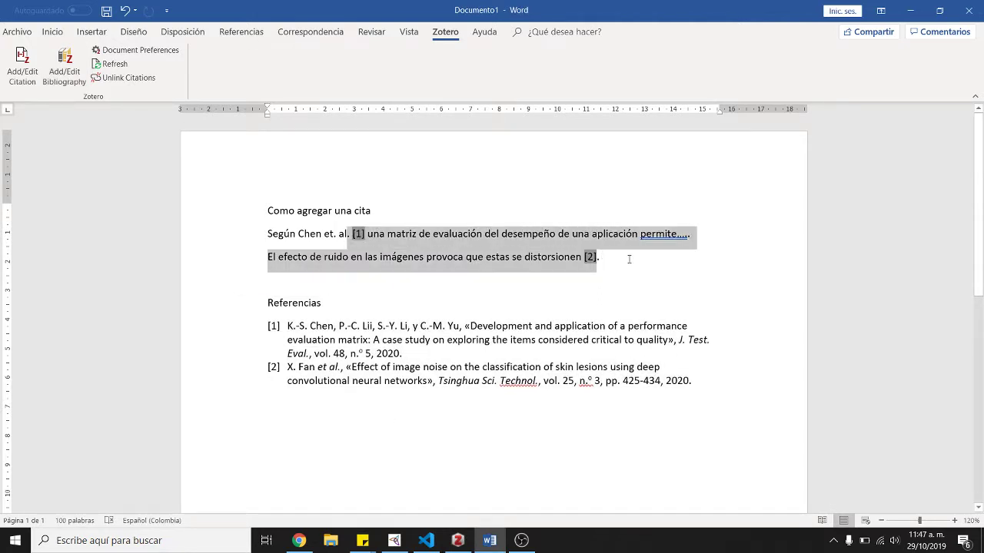
Add a new paragraph below the second cited sentence and select "Person re-identification with effectively designed parts" in Zotero's Prueba collection
{"action": "left_click", "coordinate": [612, 260]}
{"action": "key", "text": "Return"}
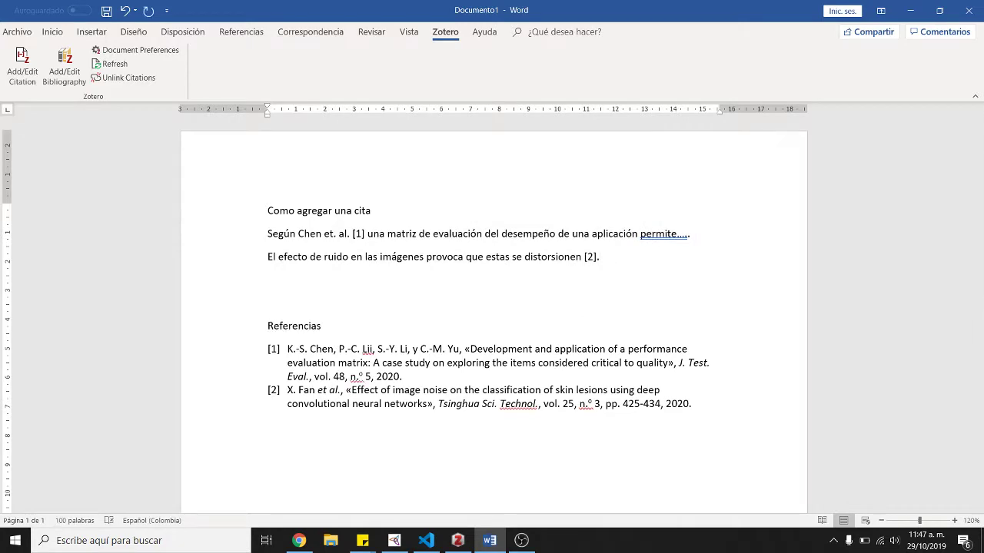
{"action": "left_click", "coordinate": [457, 540]}
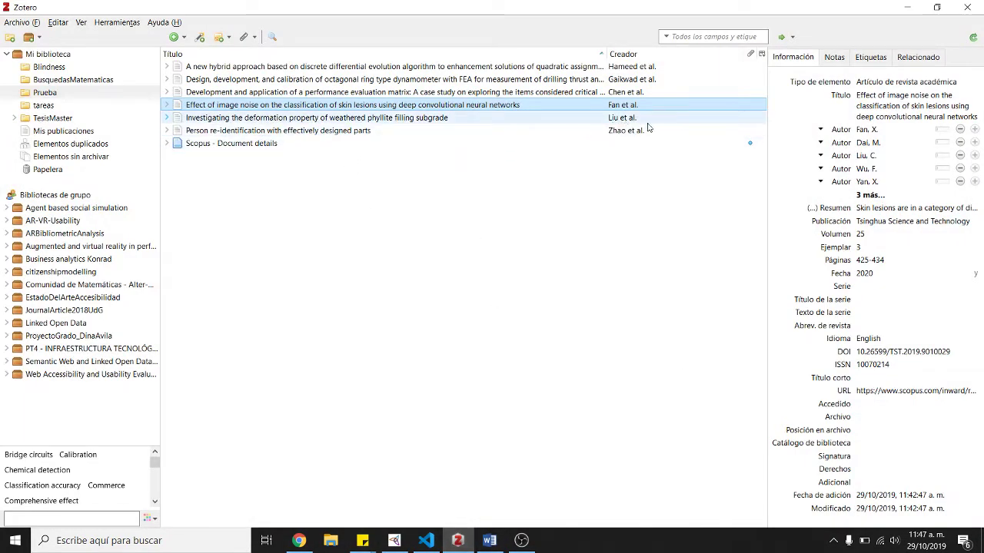
{"action": "left_click", "coordinate": [613, 131]}
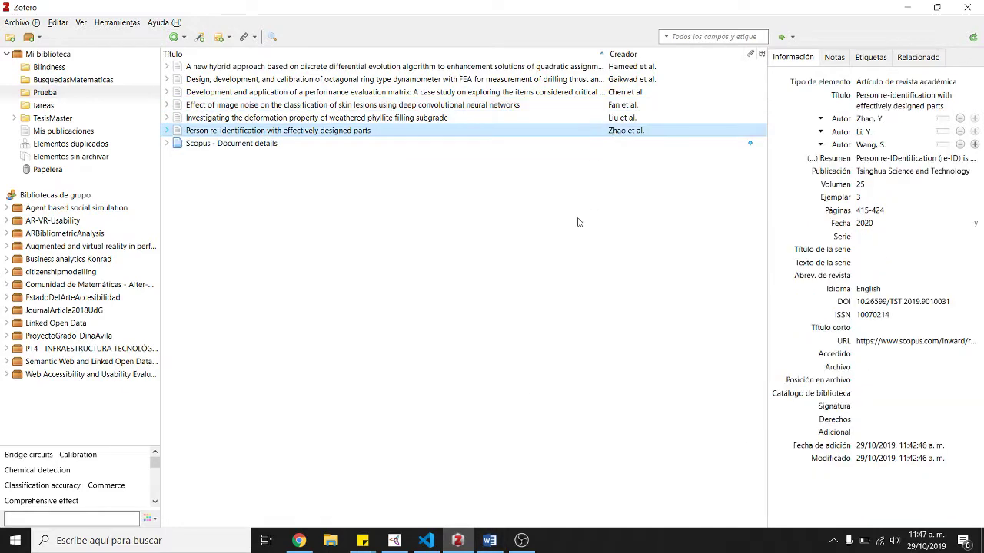
Return to Word and cite "Person re-identification with effectively designed parts" (2020) in the new paragraph, finding it by the first author's surname
{"action": "left_click", "coordinate": [489, 540]}
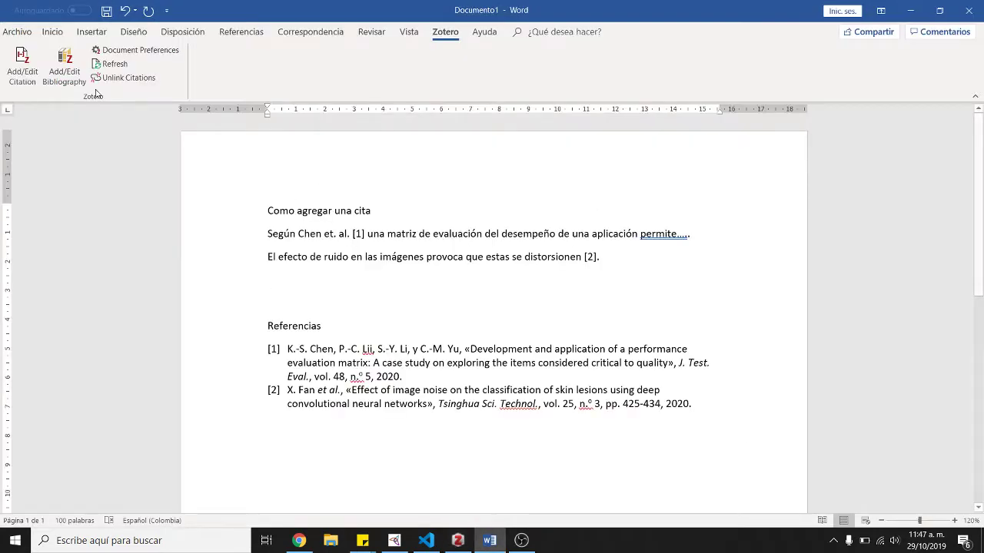
{"action": "left_click", "coordinate": [23, 73]}
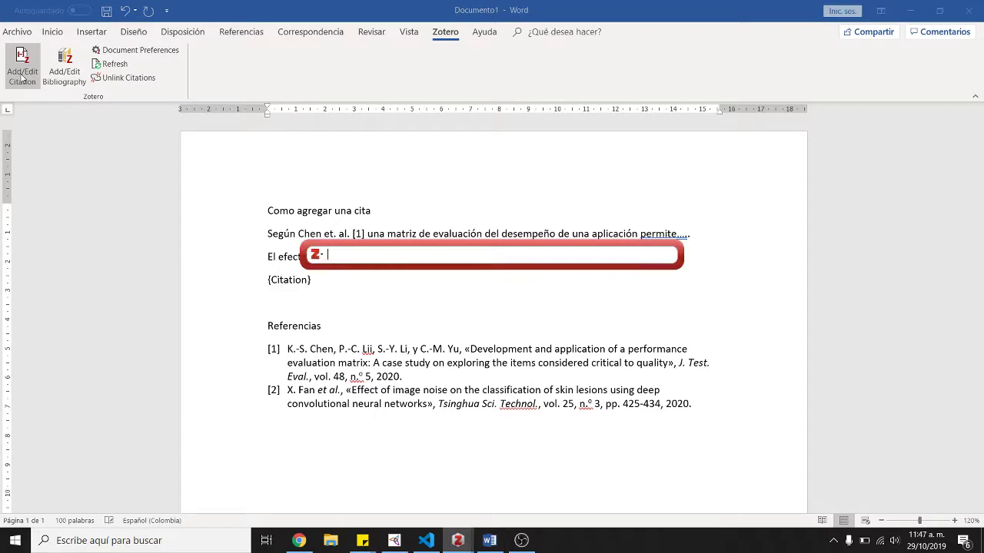
{"action": "type", "text": "zhao"}
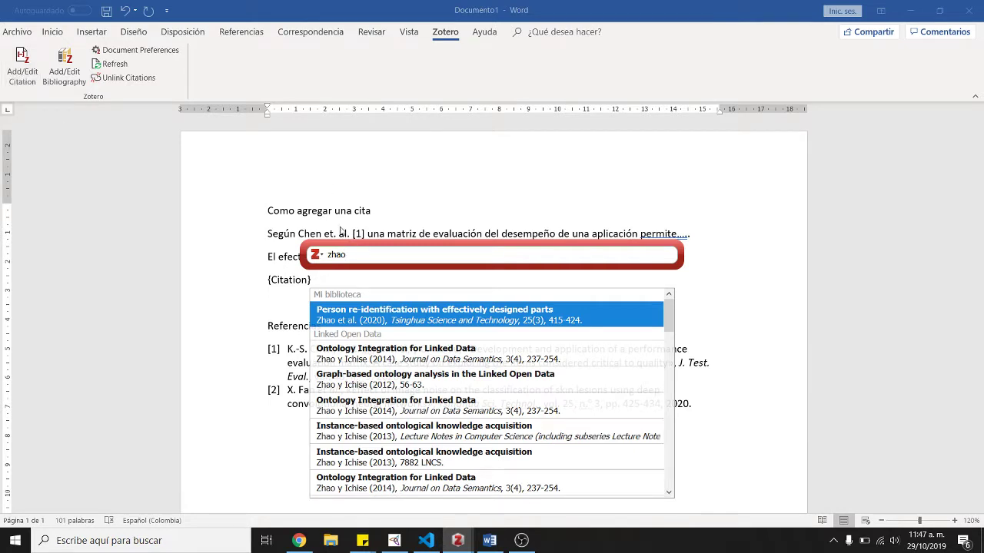
{"action": "left_click", "coordinate": [383, 323]}
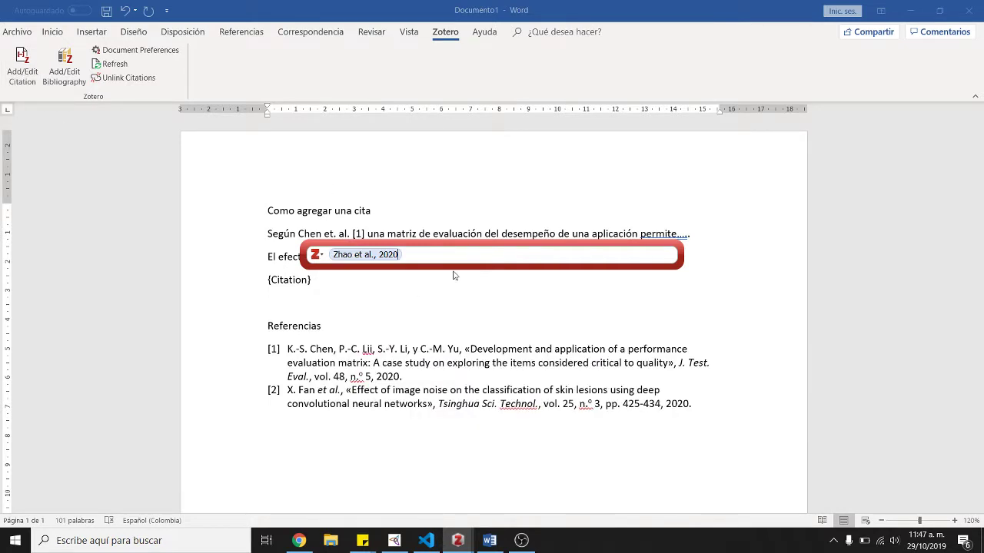
{"action": "key", "text": "Return"}
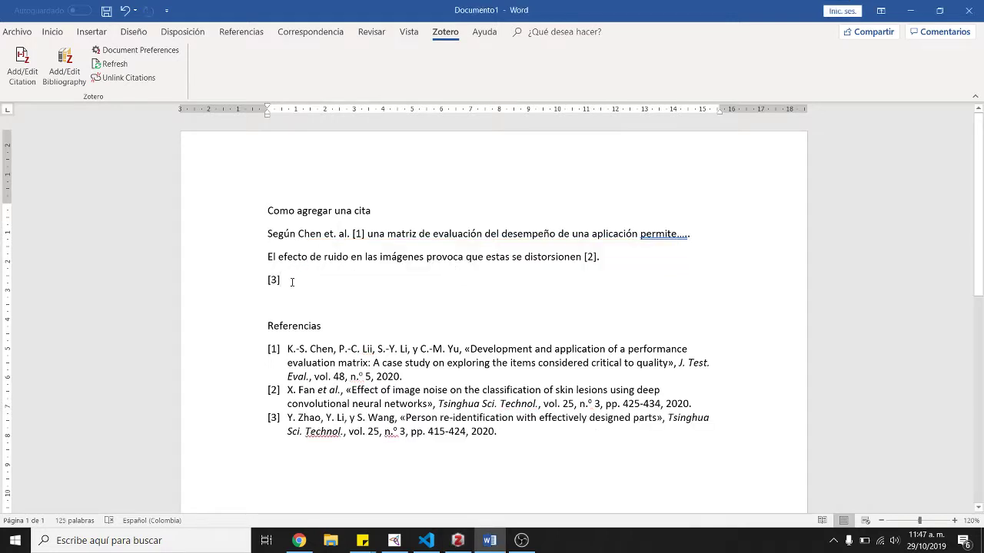
Compare the numbered citations in the text with the entries in the bibliography under "Referencias"
{"action": "left_click_drag", "start_coordinate": [292, 282], "coordinate": [267, 257]}
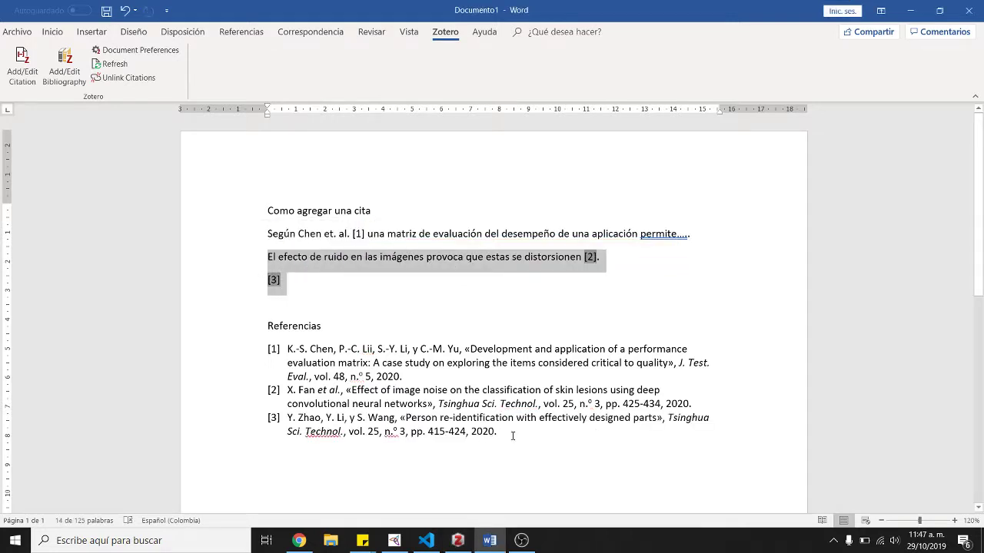
{"action": "left_click_drag", "start_coordinate": [513, 436], "coordinate": [268, 349]}
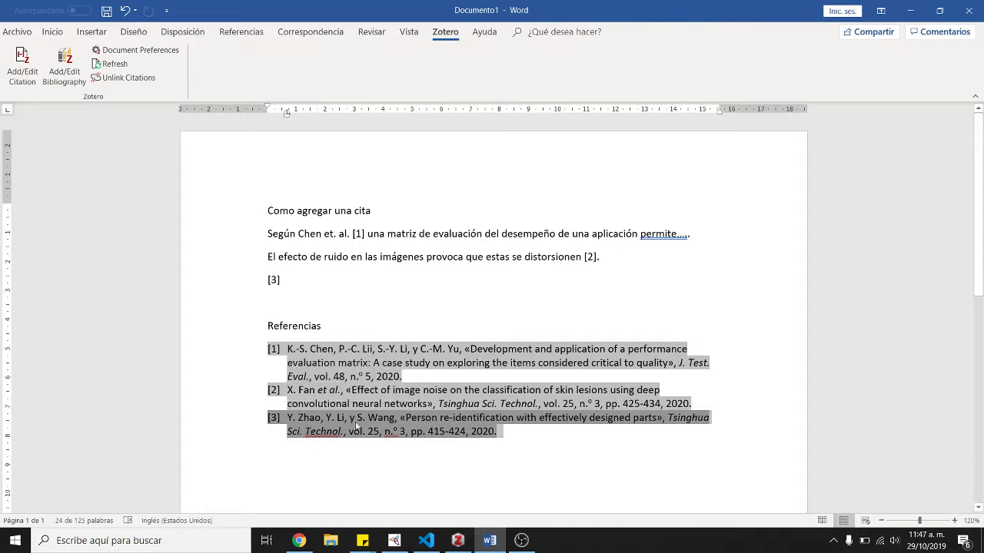
{"action": "mouse_move", "coordinate": [392, 453]}
{"action": "left_mouse_down"}
{"action": "mouse_move", "coordinate": [277, 349]}
{"action": "mouse_move", "coordinate": [231, 322]}
{"action": "mouse_move", "coordinate": [229, 344]}
{"action": "mouse_move", "coordinate": [331, 360]}
{"action": "mouse_move", "coordinate": [515, 498]}
{"action": "mouse_move", "coordinate": [518, 443]}
{"action": "left_mouse_up"}
{"action": "left_click", "coordinate": [309, 350]}
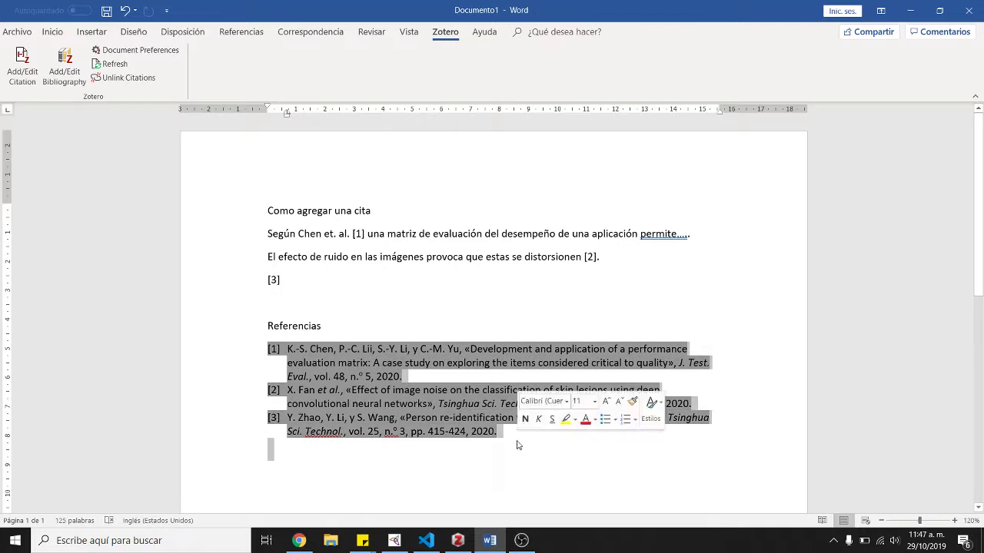
{"action": "left_click", "coordinate": [333, 444]}
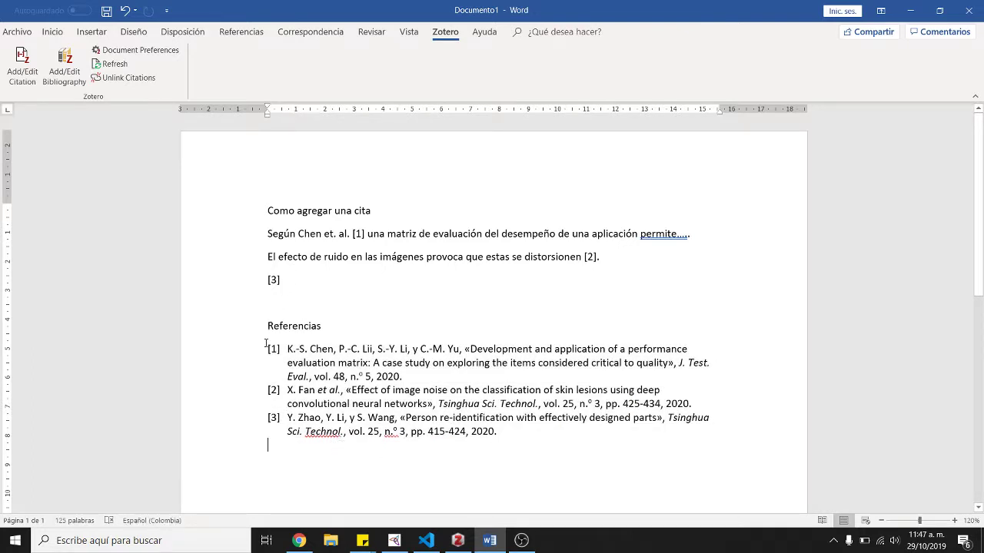
{"action": "left_click_drag", "start_coordinate": [266, 344], "coordinate": [268, 446]}
{"action": "left_click_drag", "start_coordinate": [314, 281], "coordinate": [229, 220]}
{"action": "left_click", "coordinate": [302, 282]}
{"action": "left_click", "coordinate": [273, 280]}
{"action": "left_click", "coordinate": [274, 303]}
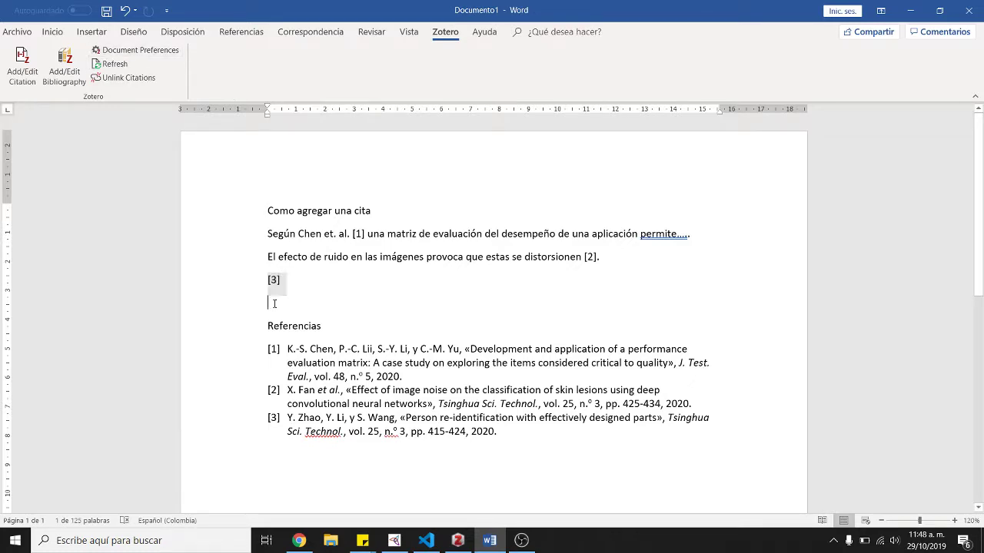
Change the document's Zotero citation style to American Psychological Association 6th edition
{"action": "left_click", "coordinate": [163, 51]}
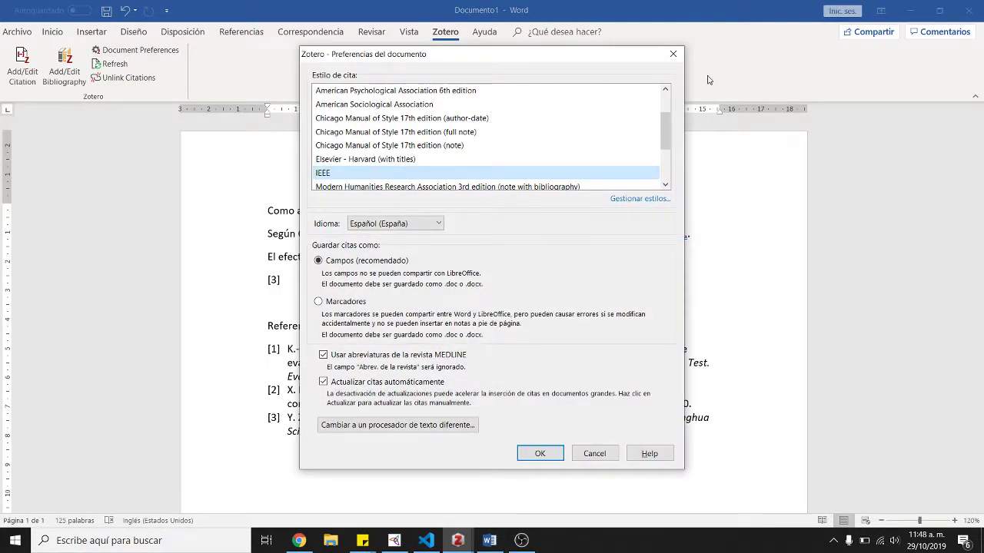
{"action": "left_click", "coordinate": [672, 62]}
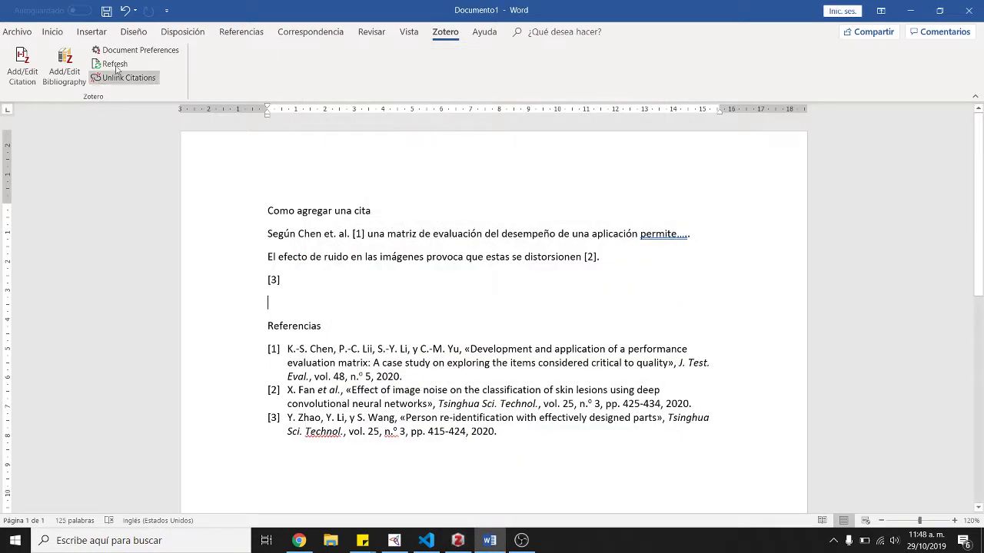
{"action": "left_click", "coordinate": [163, 51]}
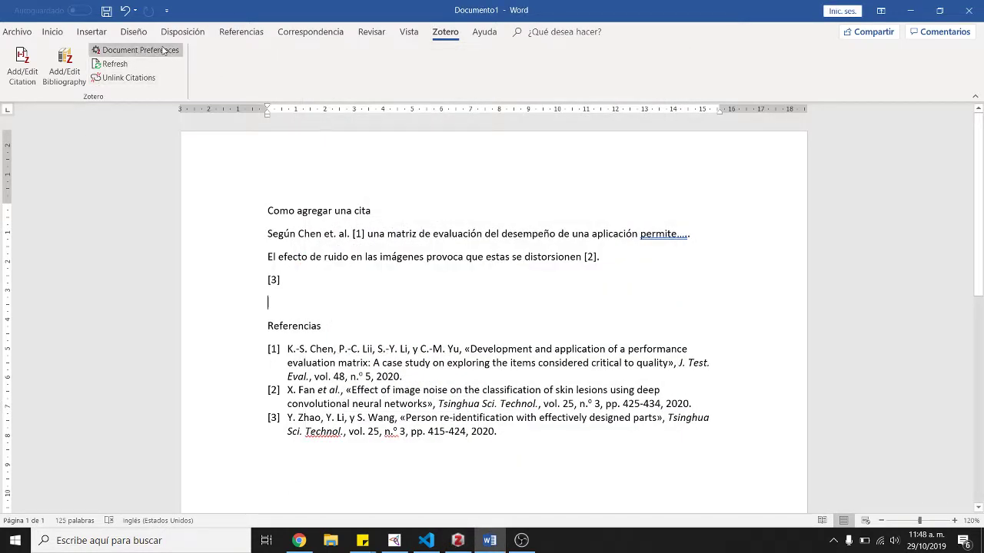
{"action": "scroll", "coordinate": [433, 146], "scroll_direction": "up", "scroll_amount": 1}
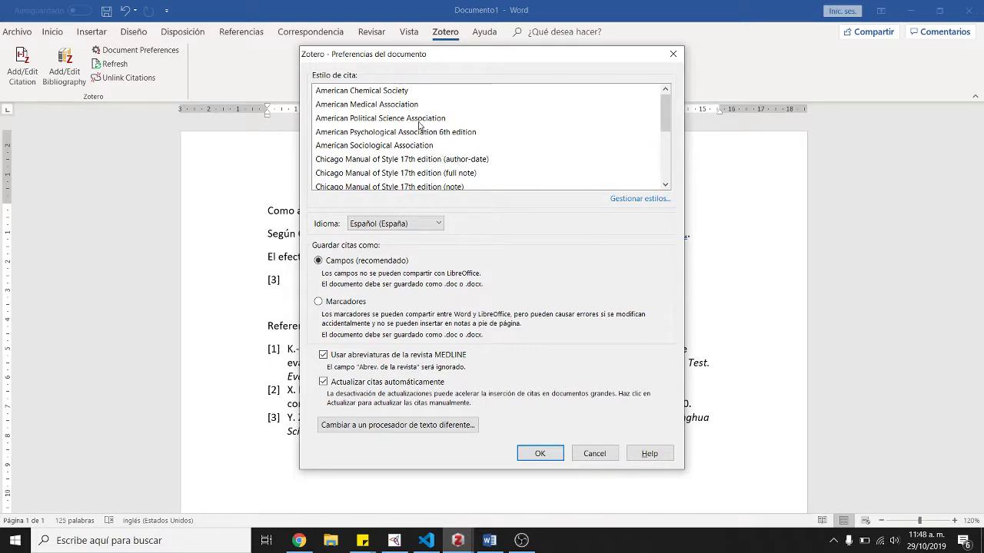
{"action": "left_click", "coordinate": [422, 135]}
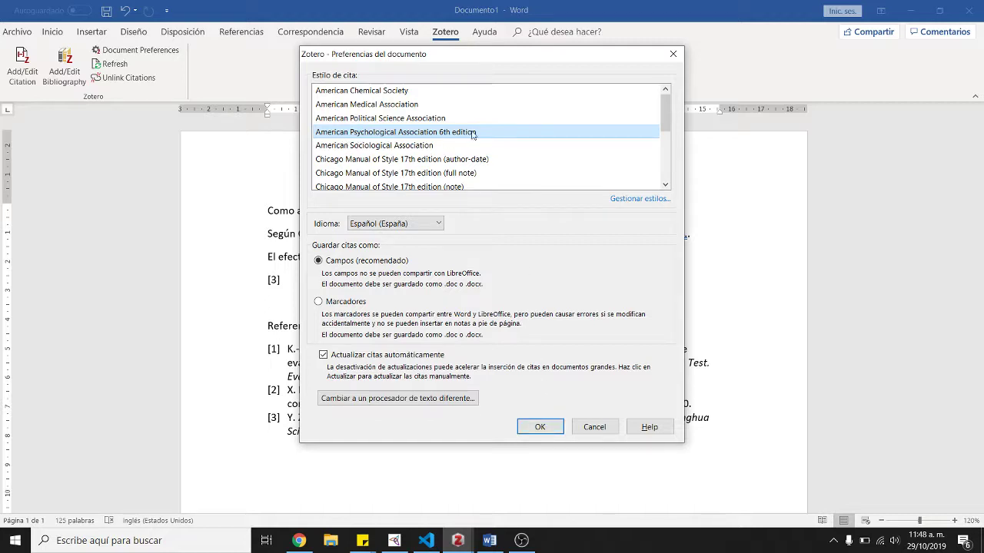
{"action": "left_click", "coordinate": [551, 431]}
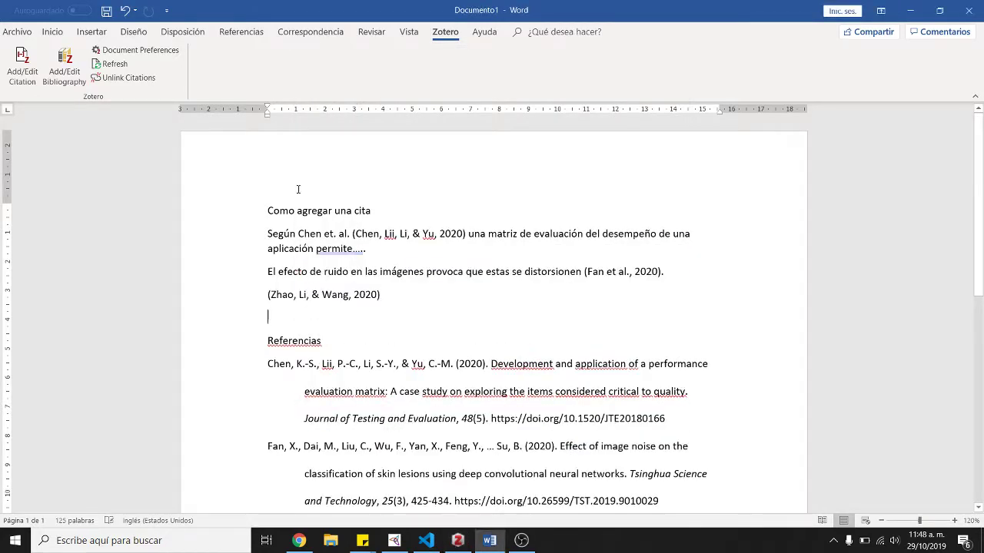
Examine how the in-text citations and the bibliography entries are formatted in the APA style
{"action": "left_click_drag", "start_coordinate": [267, 234], "coordinate": [465, 323]}
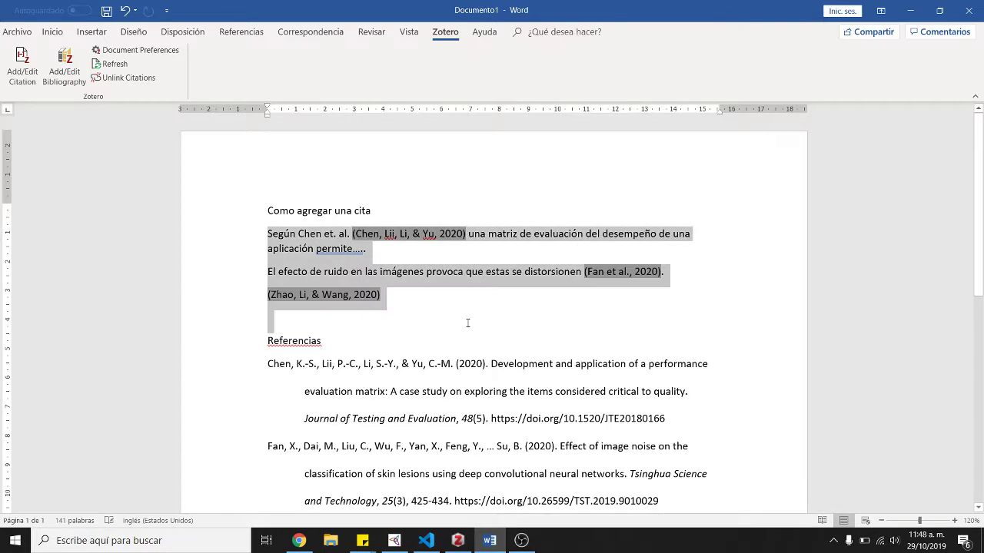
{"action": "scroll", "coordinate": [320, 247], "scroll_direction": "down", "scroll_amount": 2}
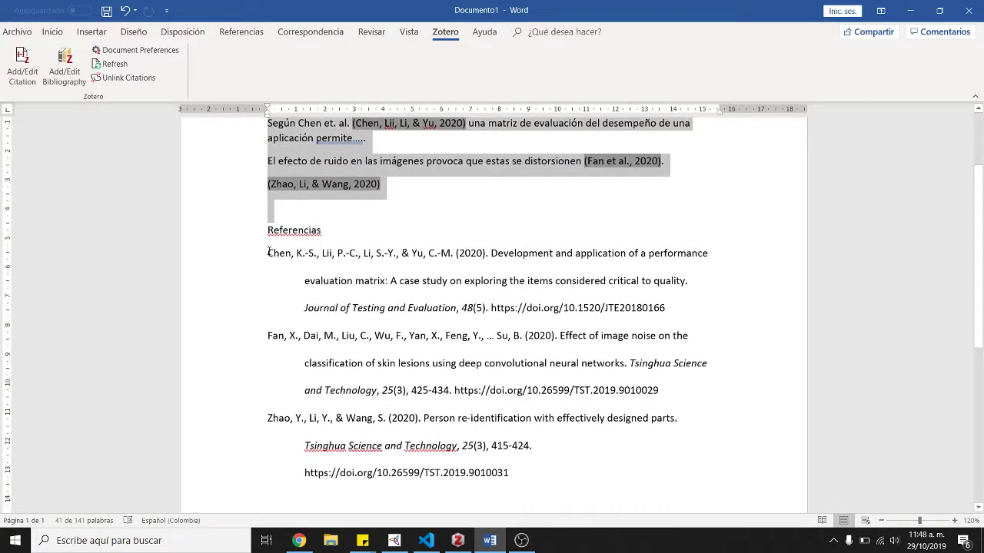
{"action": "left_click_drag", "start_coordinate": [268, 251], "coordinate": [555, 475]}
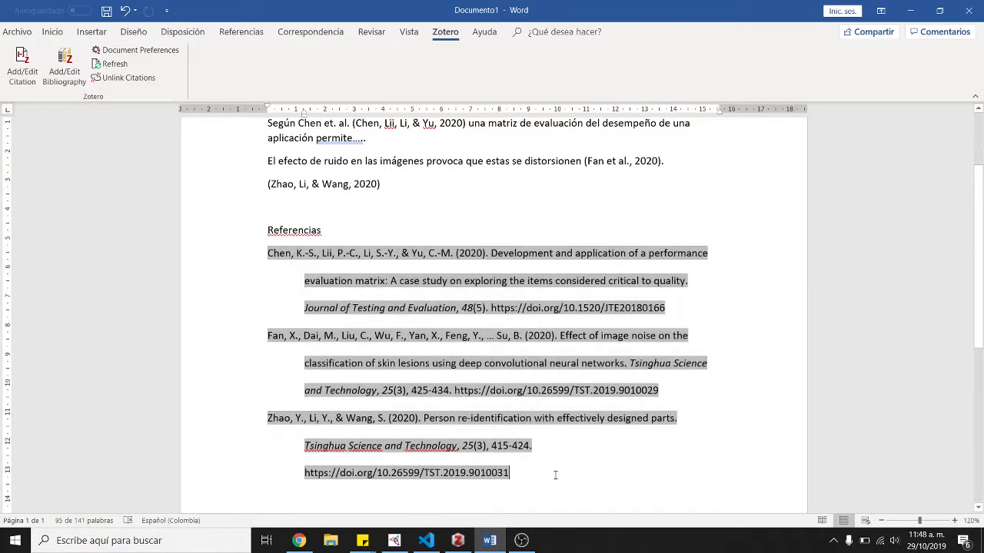
{"action": "left_click", "coordinate": [555, 475]}
{"action": "scroll", "coordinate": [462, 305], "scroll_direction": "up", "scroll_amount": 2}
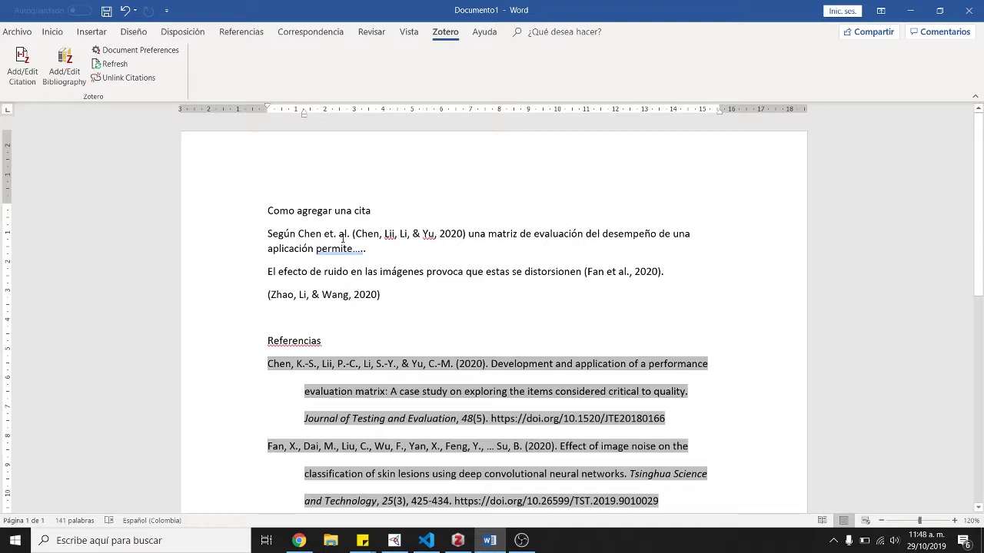
{"action": "left_click_drag", "start_coordinate": [343, 239], "coordinate": [406, 272]}
{"action": "left_click", "coordinate": [333, 377]}
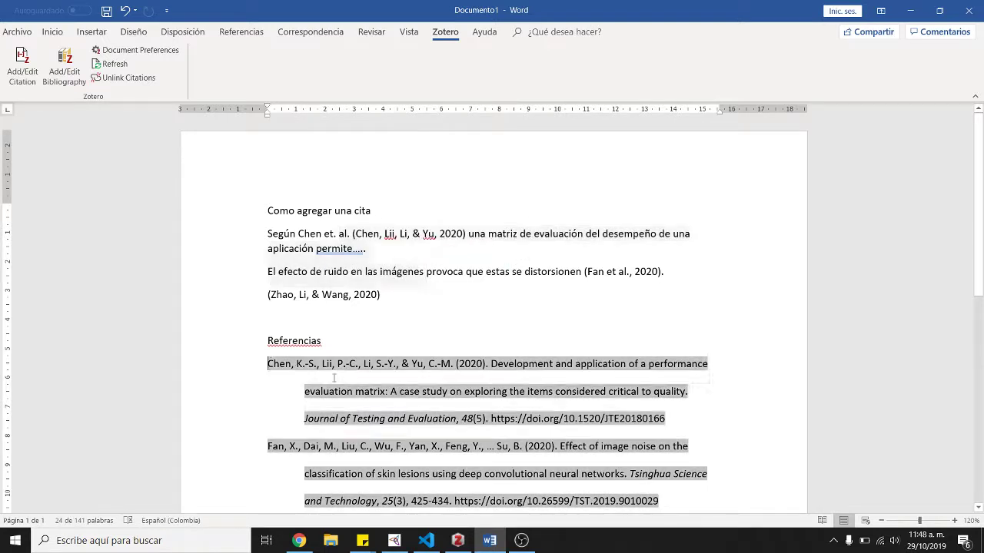
{"action": "left_click", "coordinate": [369, 248]}
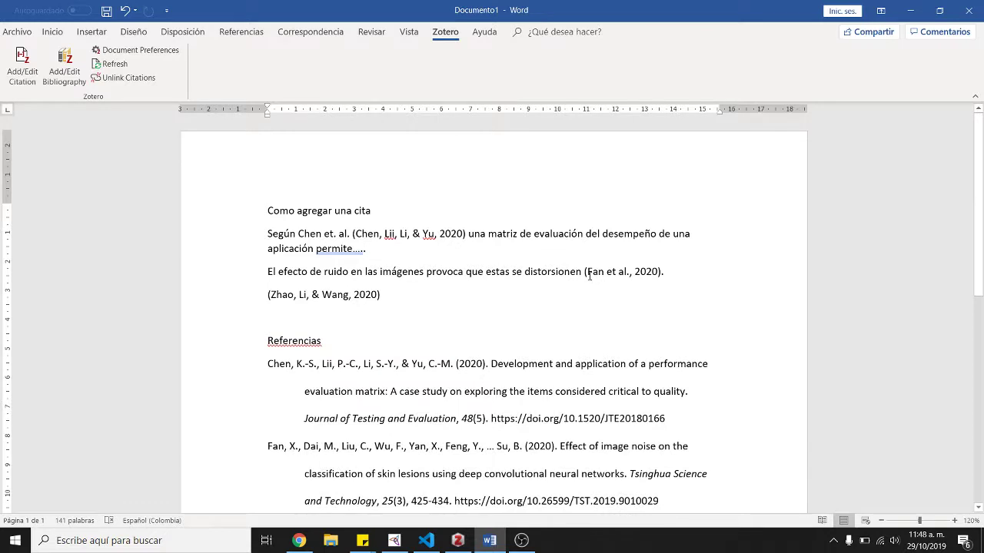
{"action": "left_click_drag", "start_coordinate": [577, 271], "coordinate": [654, 301]}
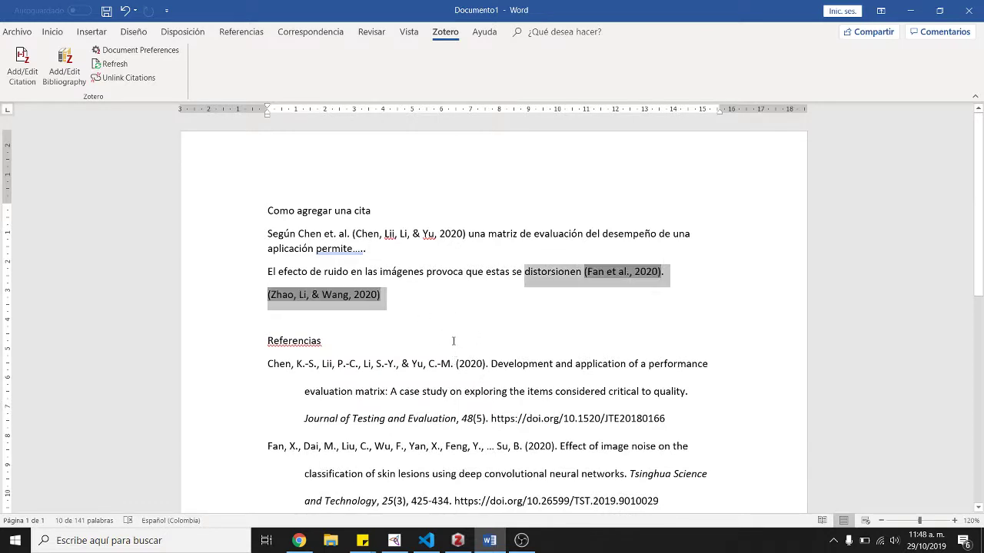
{"action": "left_click", "coordinate": [409, 306]}
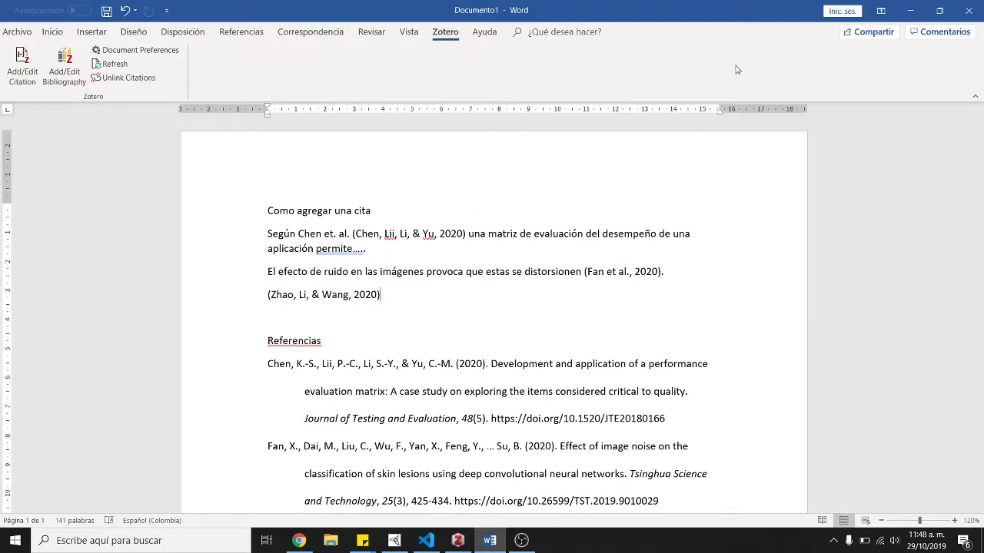